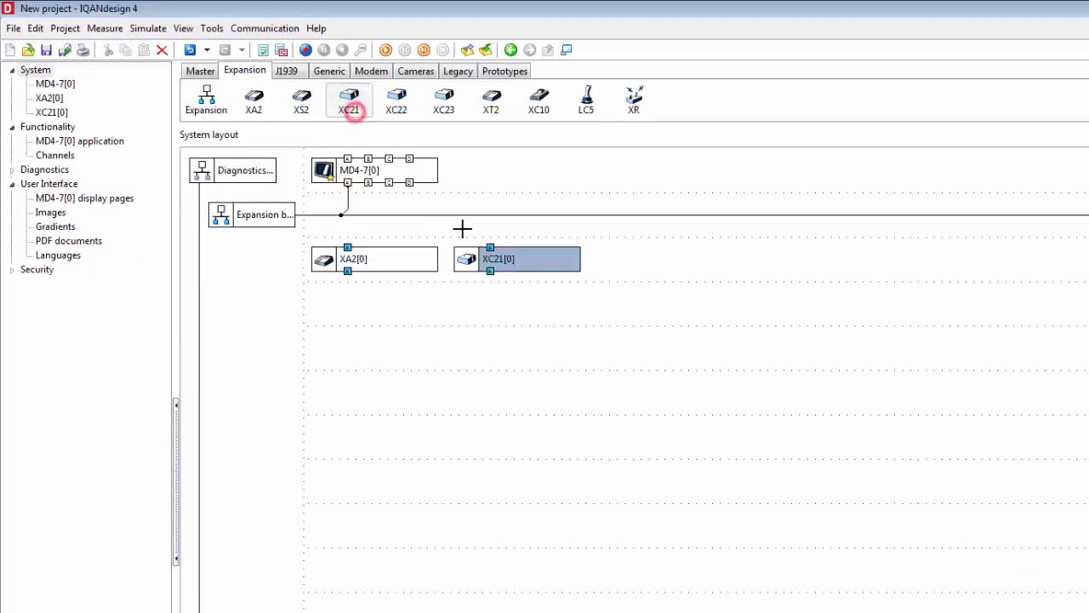
# Start a new empty project whose System layout holds only the Diagnostics bus
pyautogui.moveTo(490, 247); pyautogui.dragTo(483, 216)
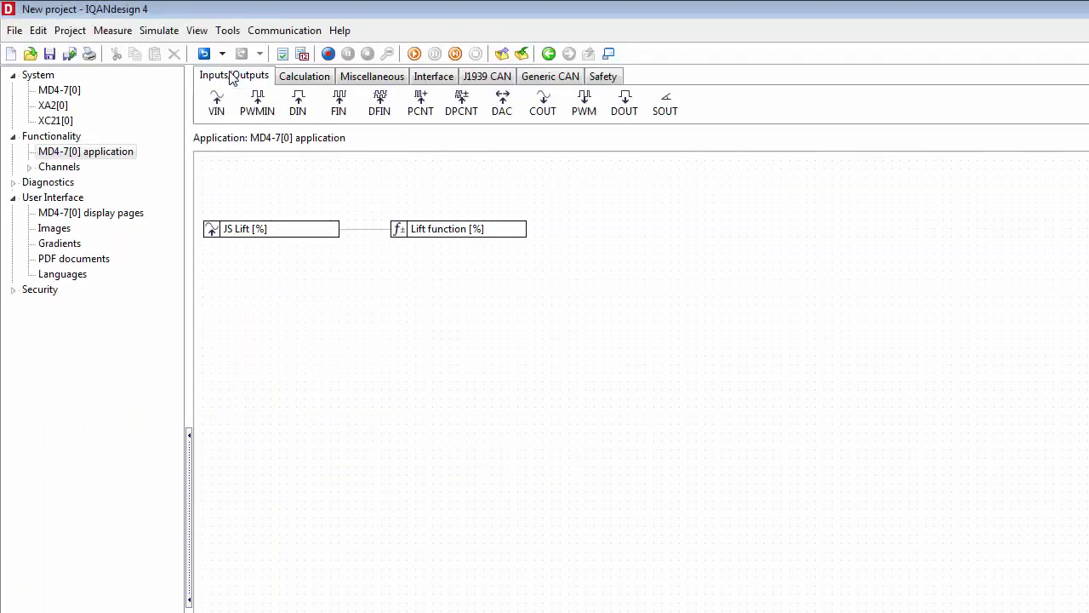
pyautogui.click(544, 104)
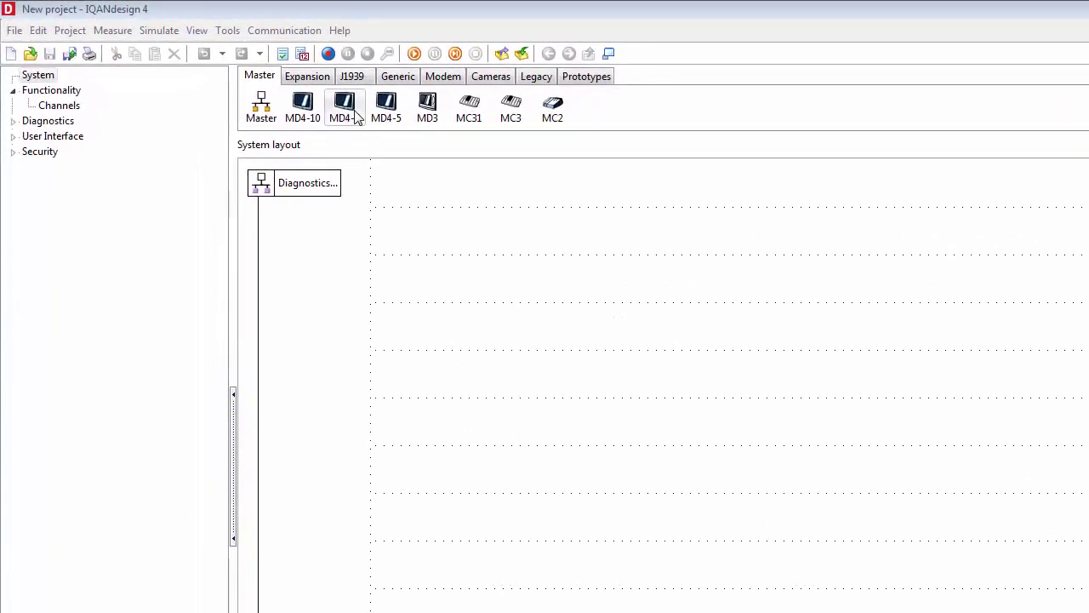
# Place an MD4-7 master, an Expansion bus, and XA2 and XC21 expansion modules
pyautogui.click(356, 118)
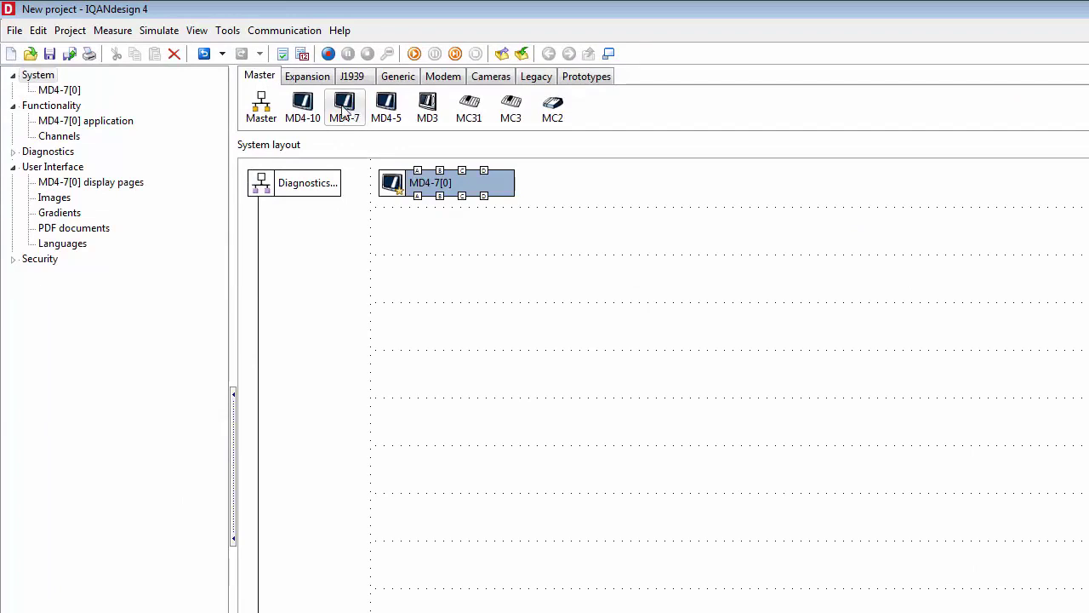
pyautogui.click(313, 78)
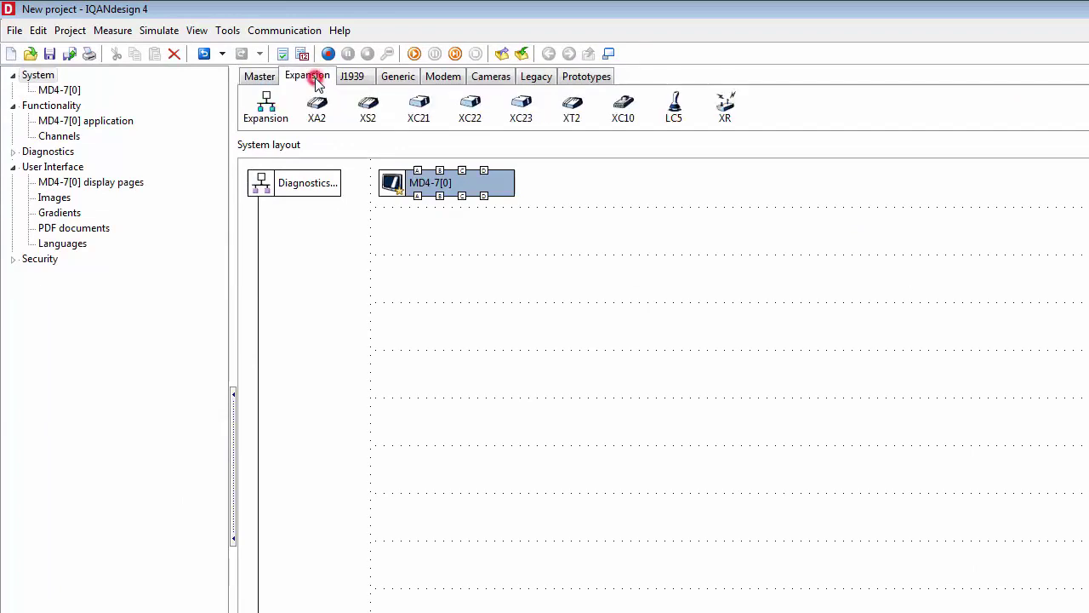
pyautogui.click(272, 106)
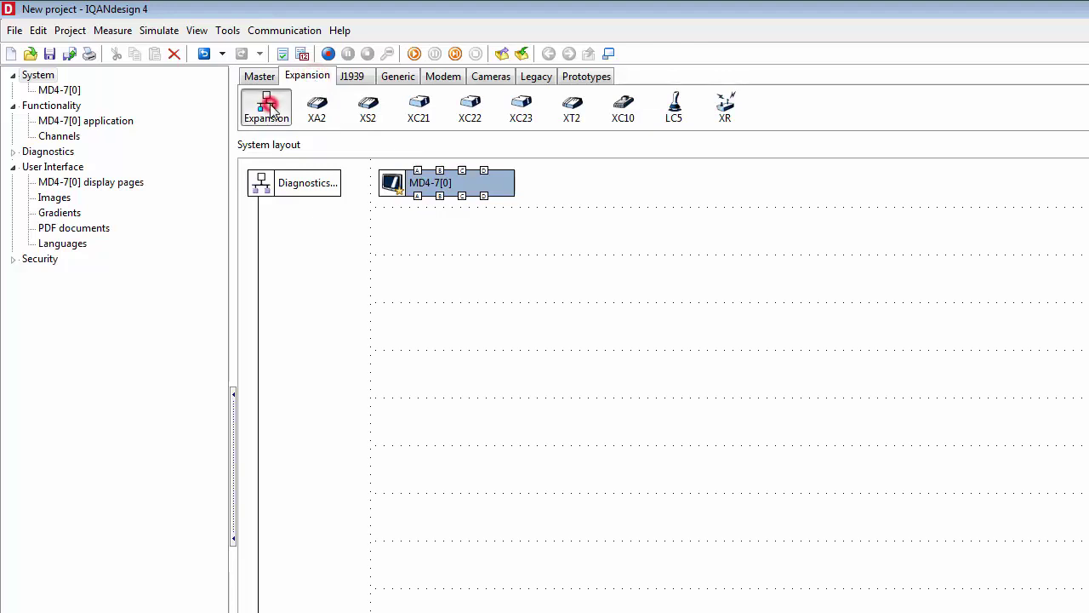
pyautogui.click(328, 117)
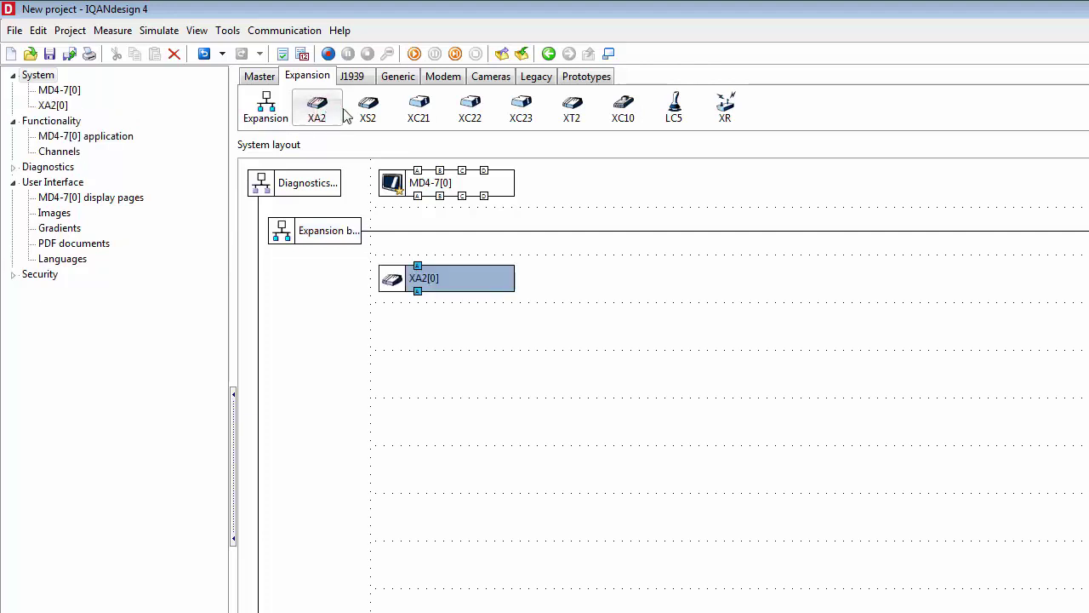
pyautogui.click(421, 117)
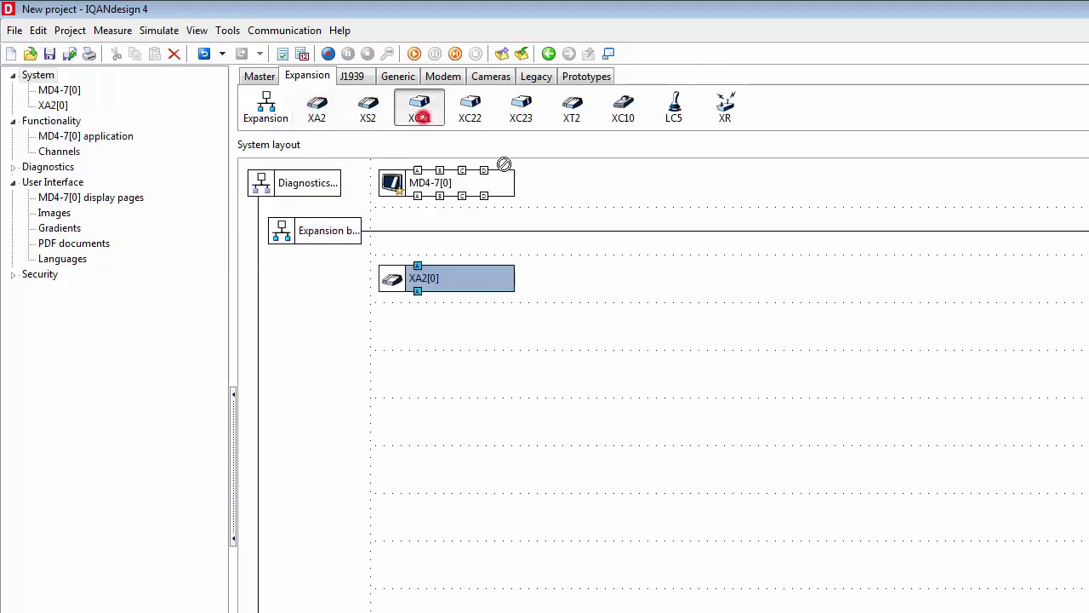
pyautogui.click(601, 273)
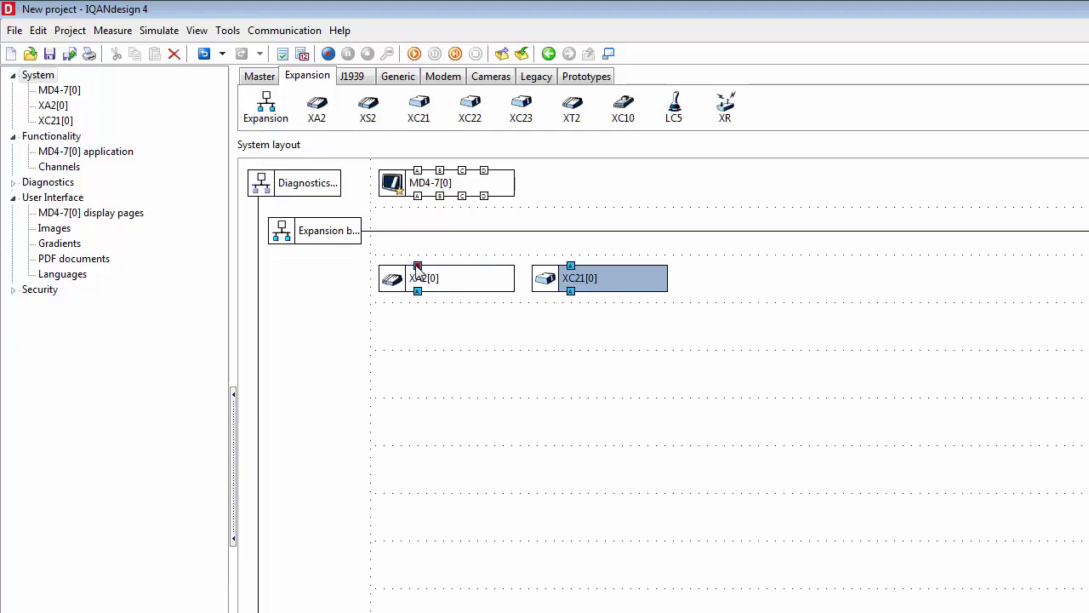
# Connect XA2[0], MD4-7[0] and XC21[0] to the Expansion bus
pyautogui.moveTo(419, 271); pyautogui.dragTo(411, 236)
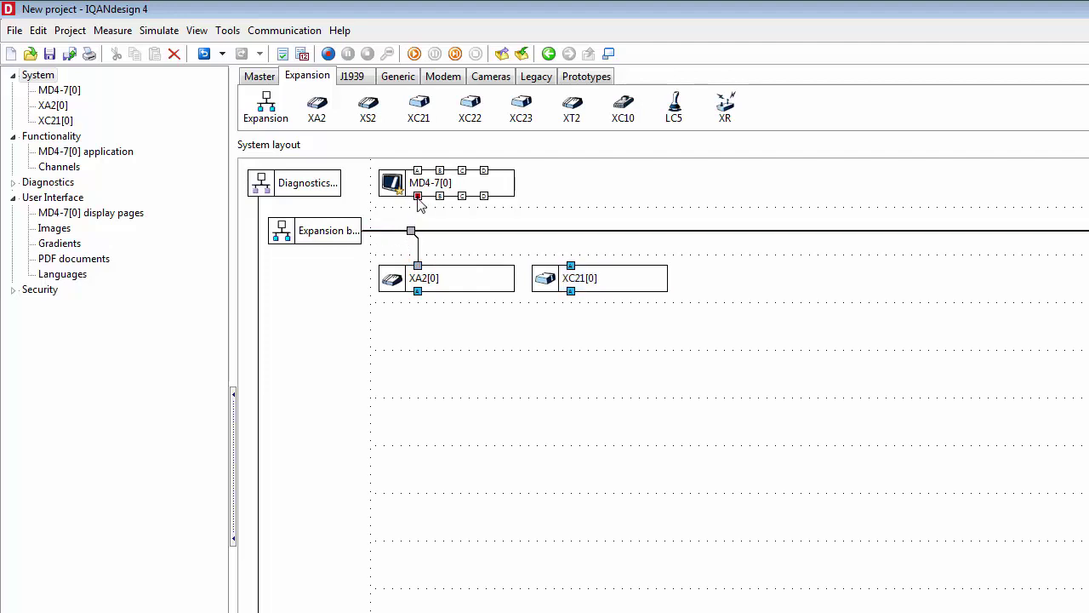
pyautogui.moveTo(418, 201); pyautogui.dragTo(454, 242)
pyautogui.moveTo(571, 268); pyautogui.dragTo(539, 232)
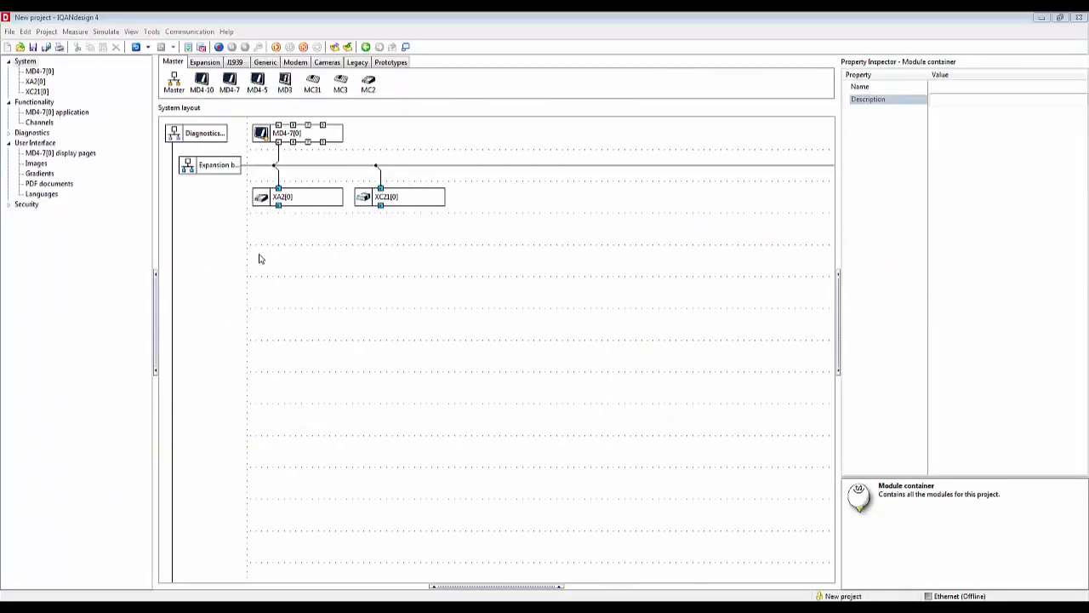
# Open the MD4-7[0] application and place a voltage input block on the canvas
pyautogui.click(46, 103)
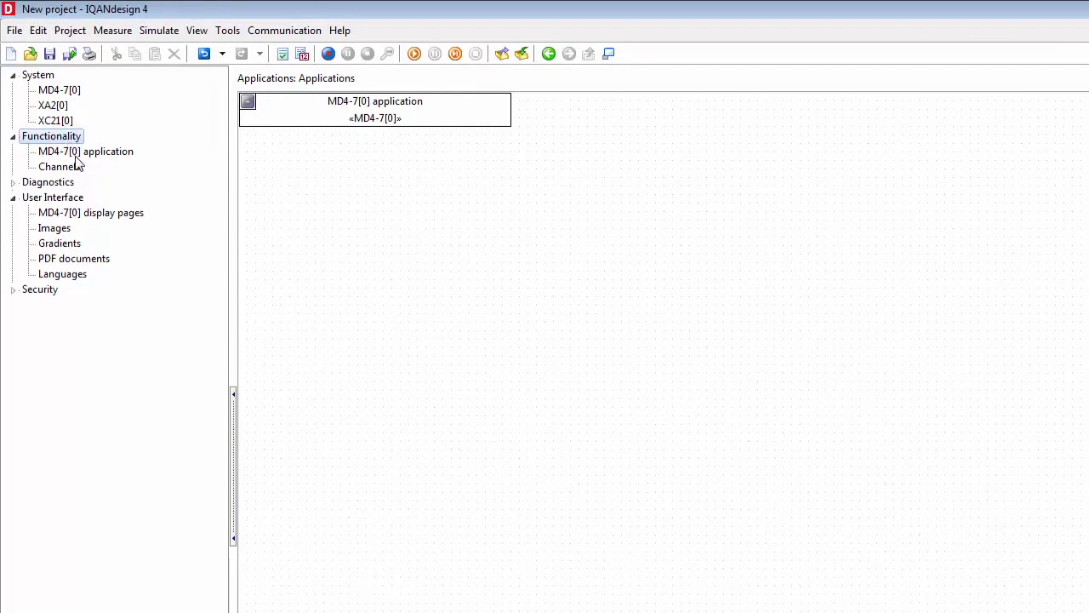
pyautogui.click(74, 151)
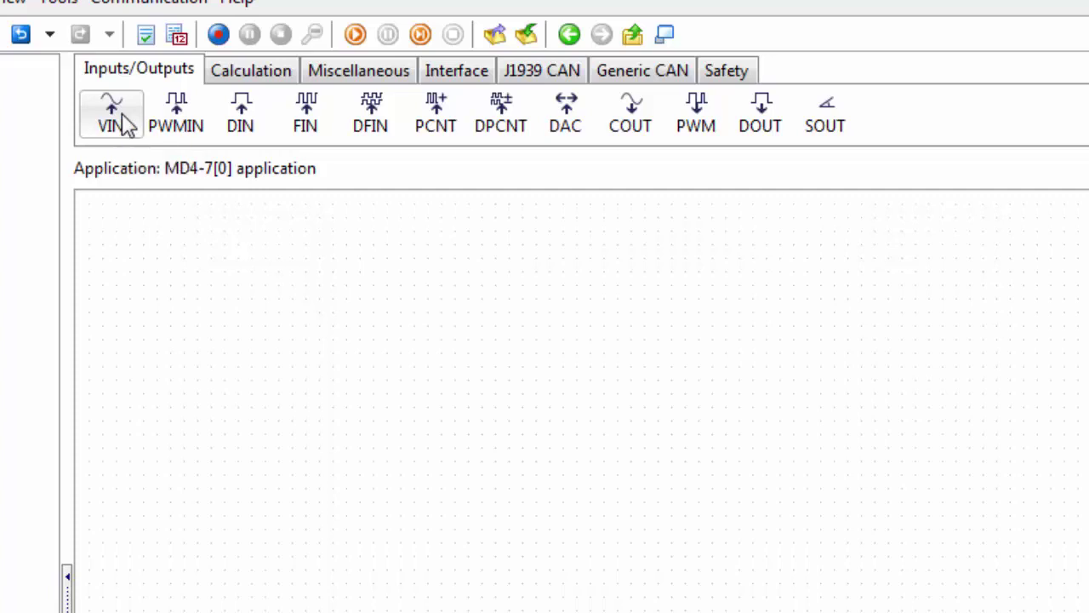
pyautogui.moveTo(121, 123); pyautogui.dragTo(154, 353)
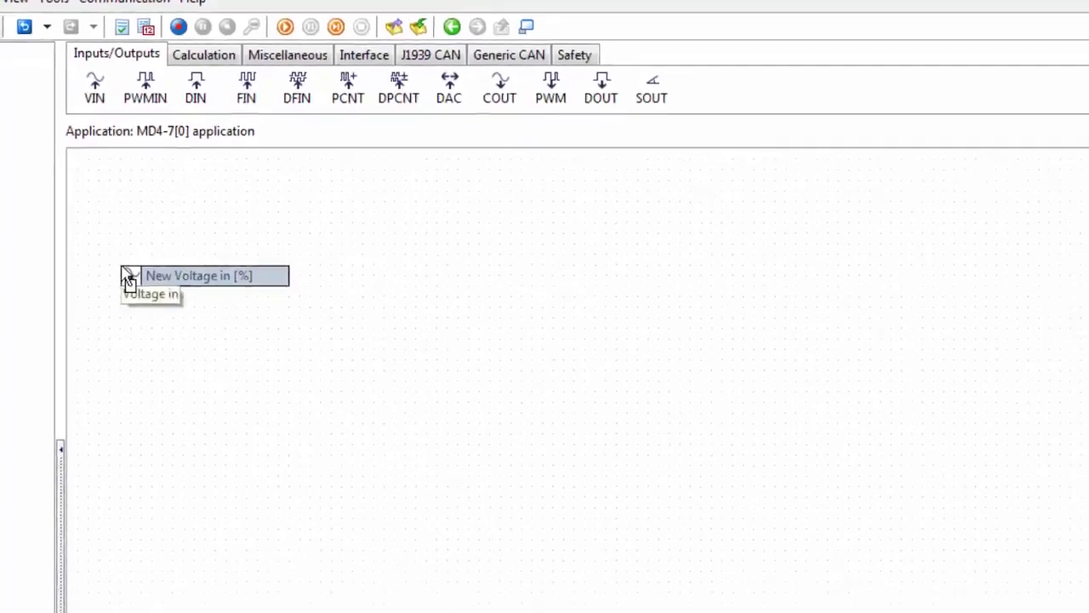
pyautogui.moveTo(128, 276); pyautogui.dragTo(128, 276)
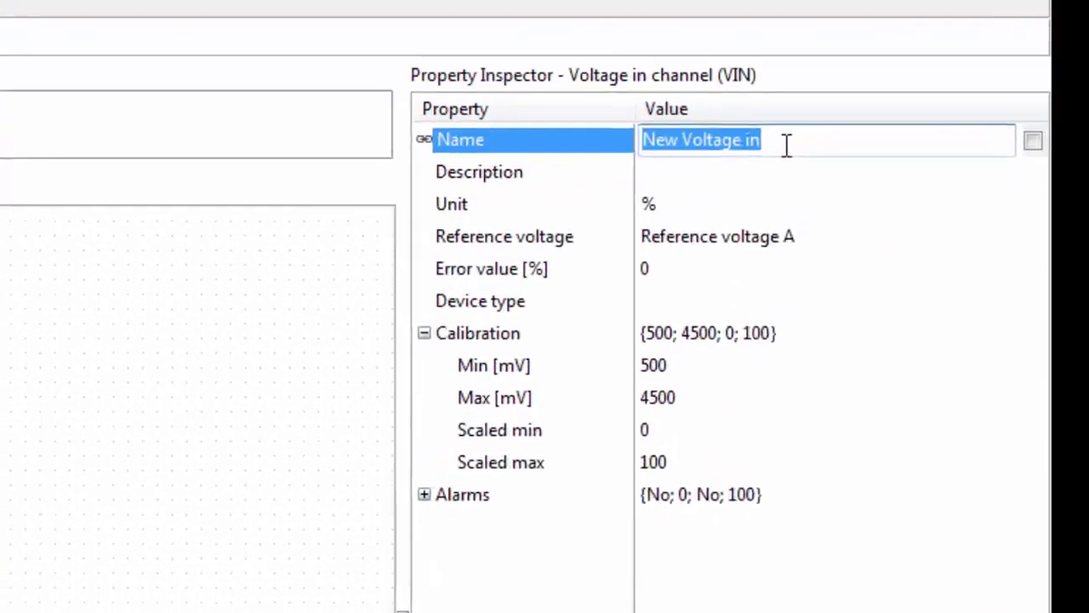
# Name the input 'JS Lift' with the description 'Joystick Lift/lower'
pyautogui.write('JS Lift')
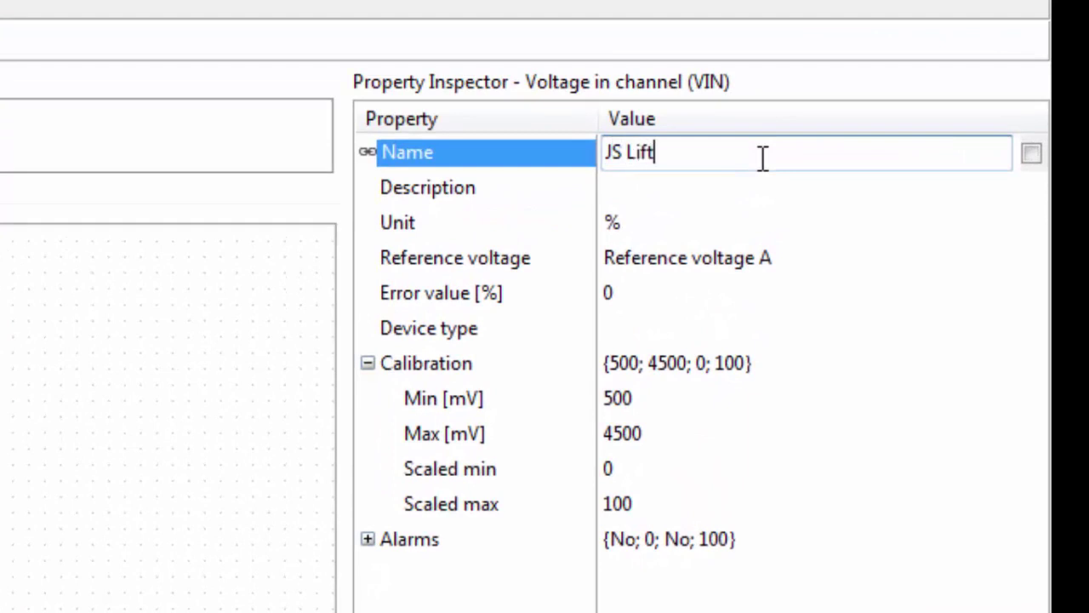
pyautogui.press('Return')
pyautogui.press('Tab')
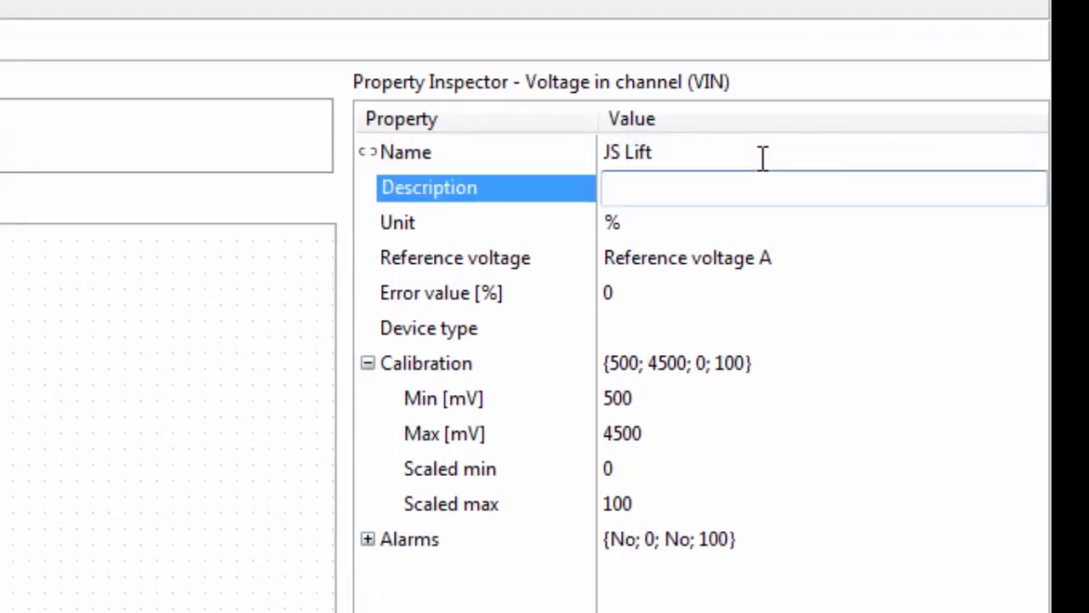
pyautogui.write('Joystick Lift')
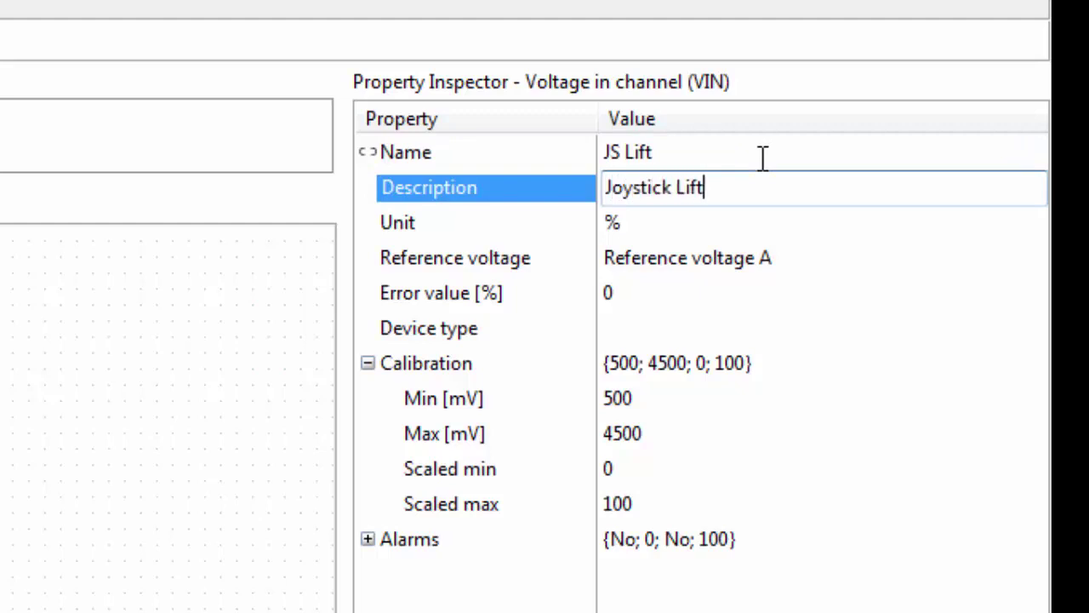
pyautogui.write('/lower')
pyautogui.press('Return')
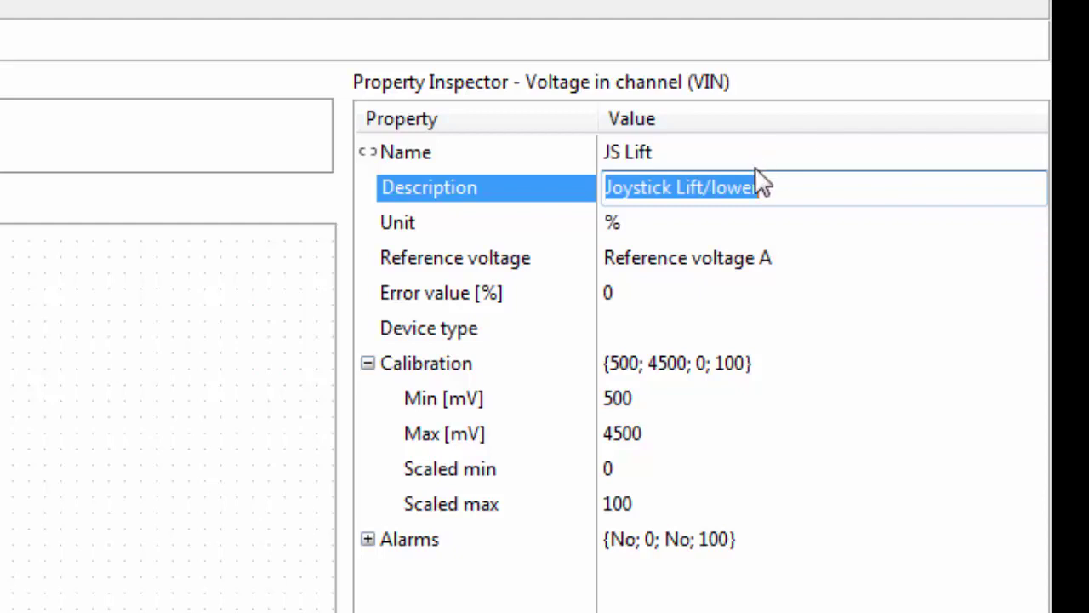
# Review the input calibration of 500–4500 mV scaled to 0–100 %
pyautogui.click(539, 398)
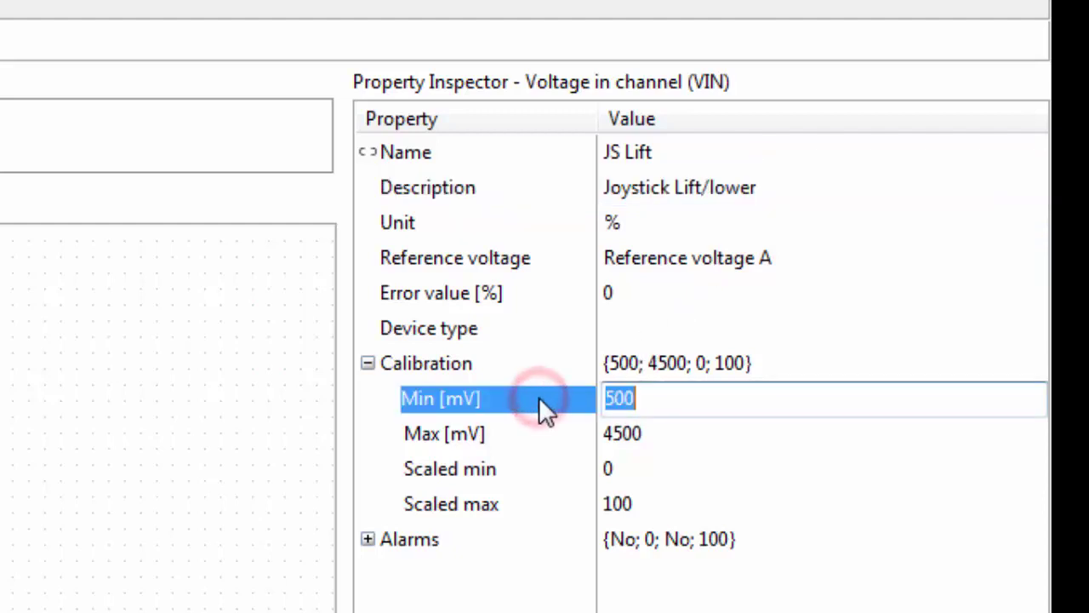
pyautogui.press('Down')
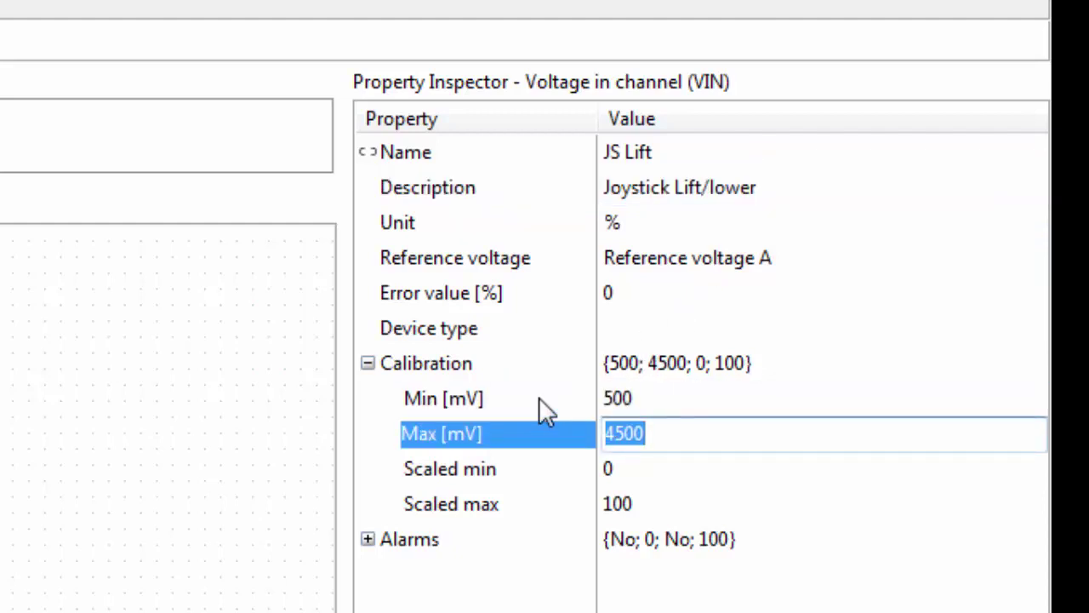
pyautogui.press('Down')
pyautogui.press('Down')
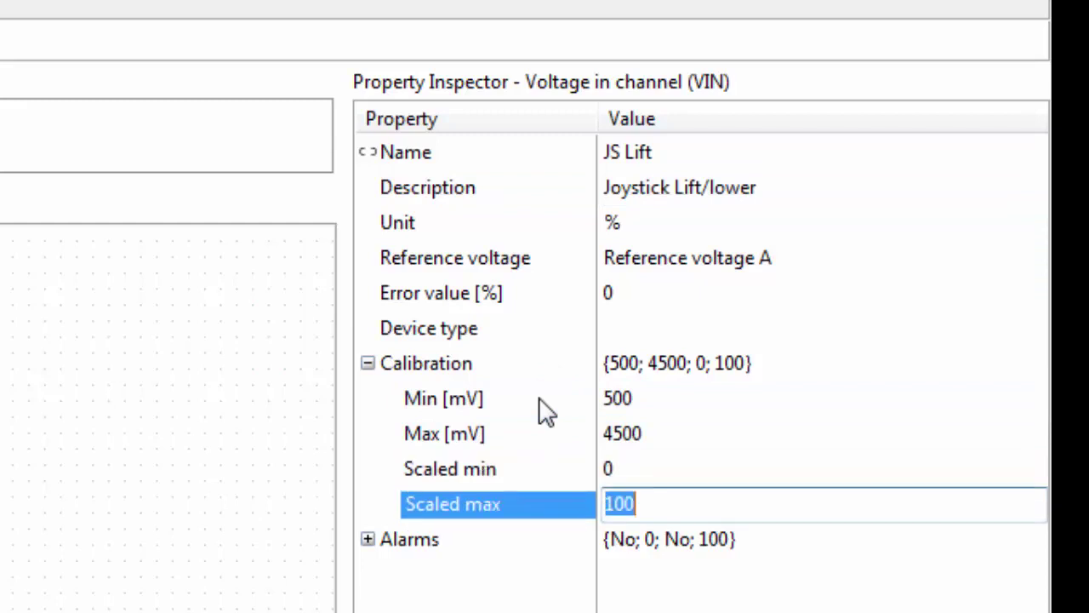
pyautogui.press('Up')
pyautogui.press('Up')
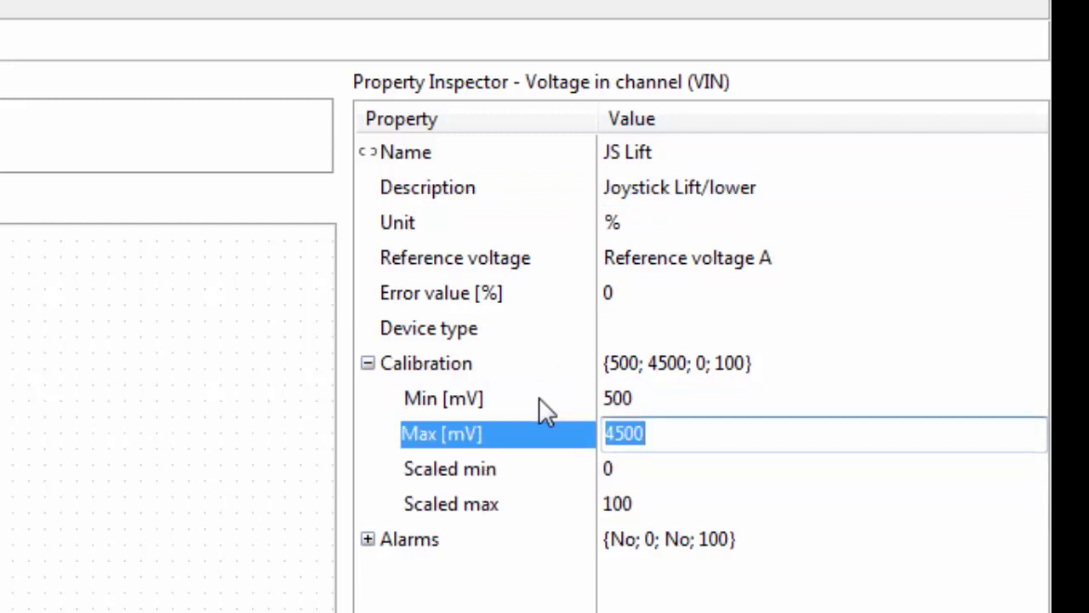
pyautogui.click(707, 334)
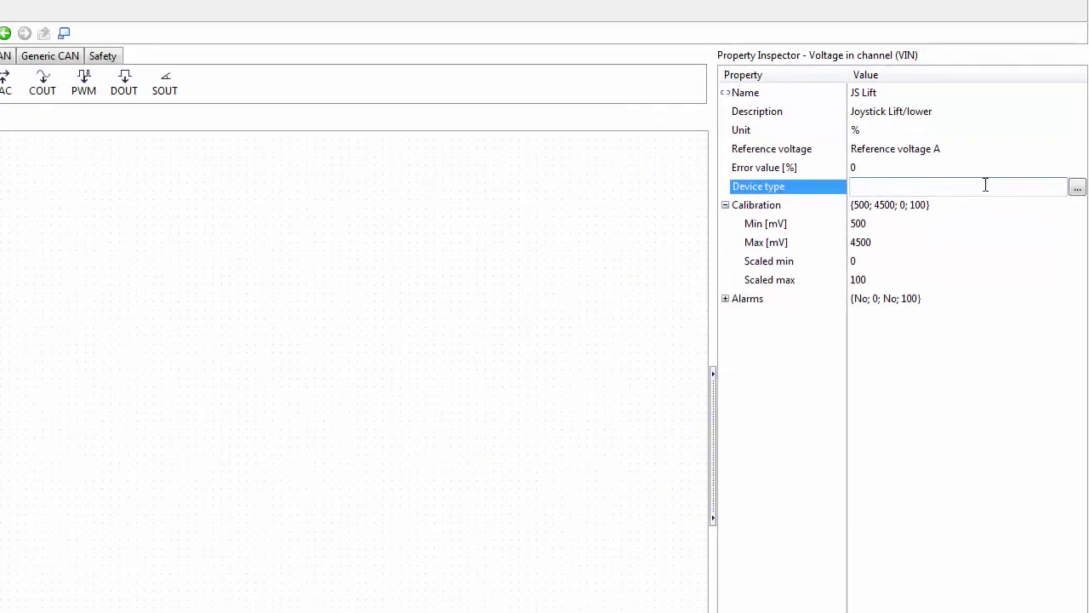
# Give JS Lift the IQAN-LST device type, rescaling it to −100 to 100 %
pyautogui.click(1077, 187)
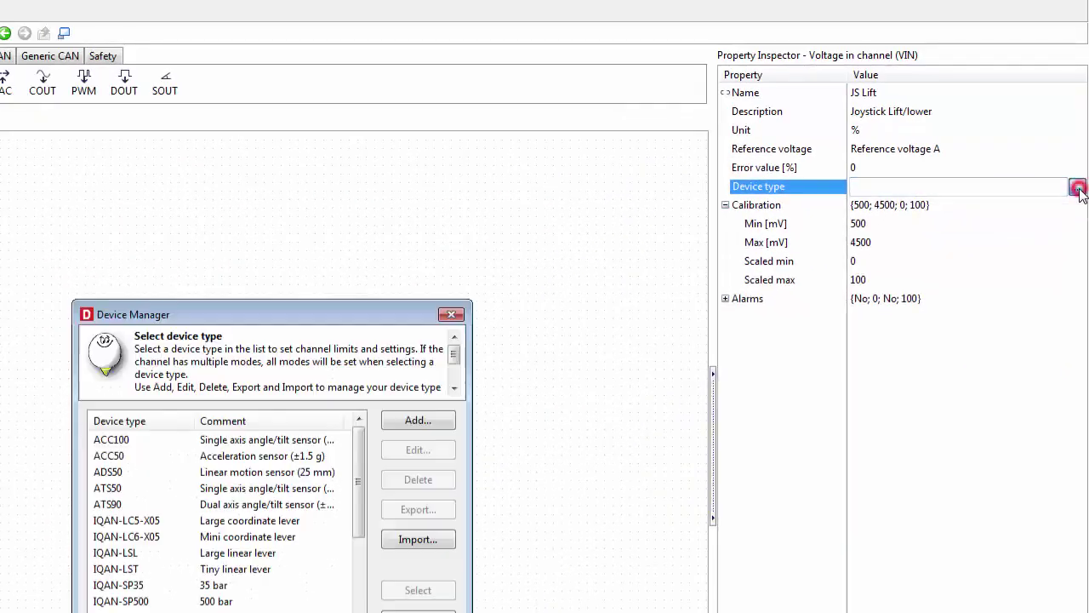
pyautogui.moveTo(358, 470); pyautogui.dragTo(348, 515)
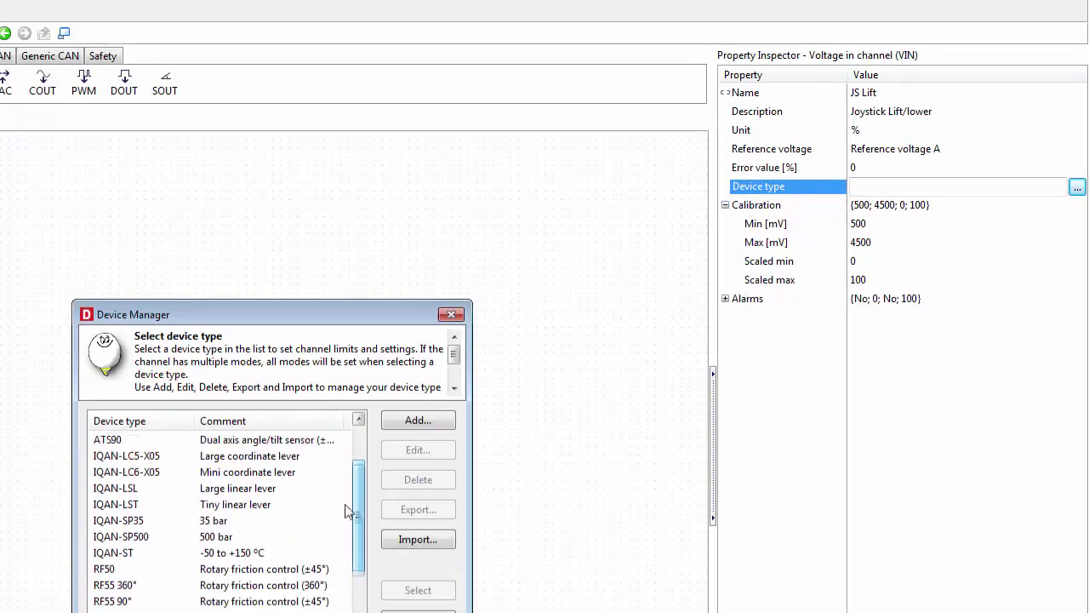
pyautogui.click(146, 504)
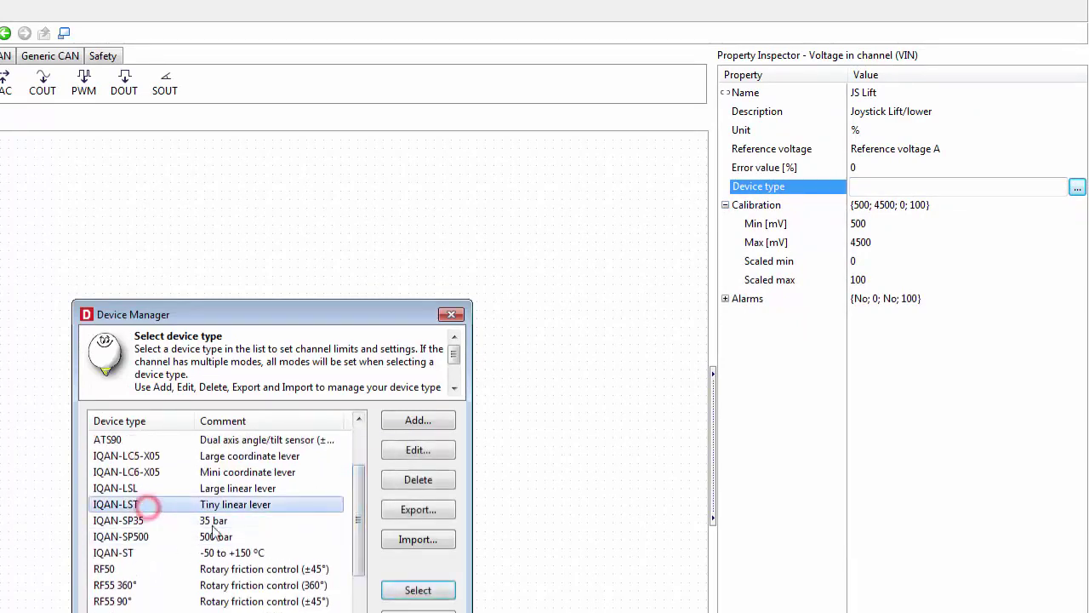
pyautogui.click(418, 590)
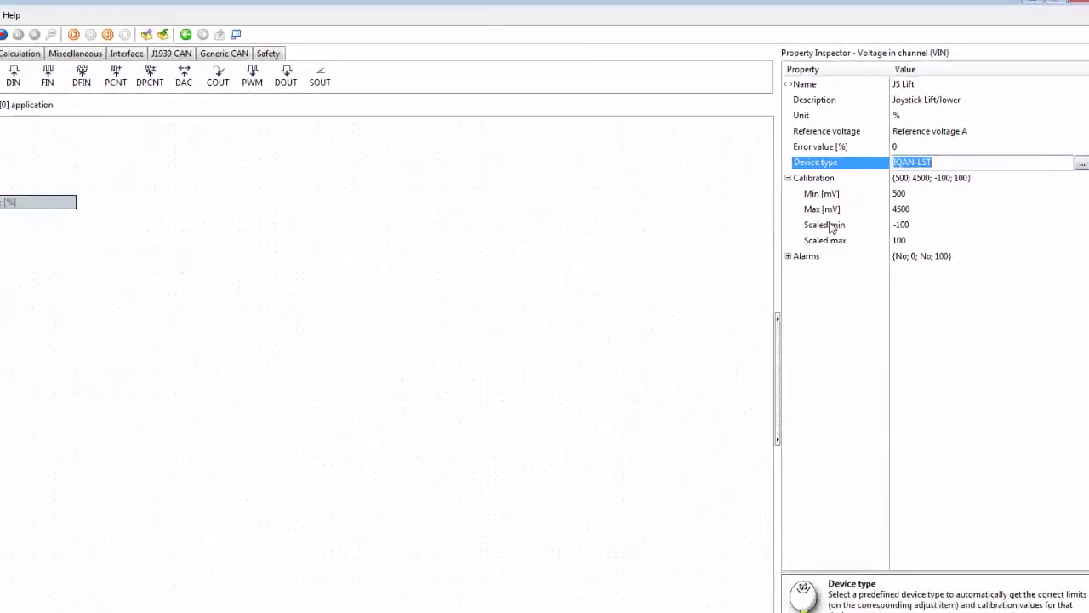
pyautogui.click(80, 174)
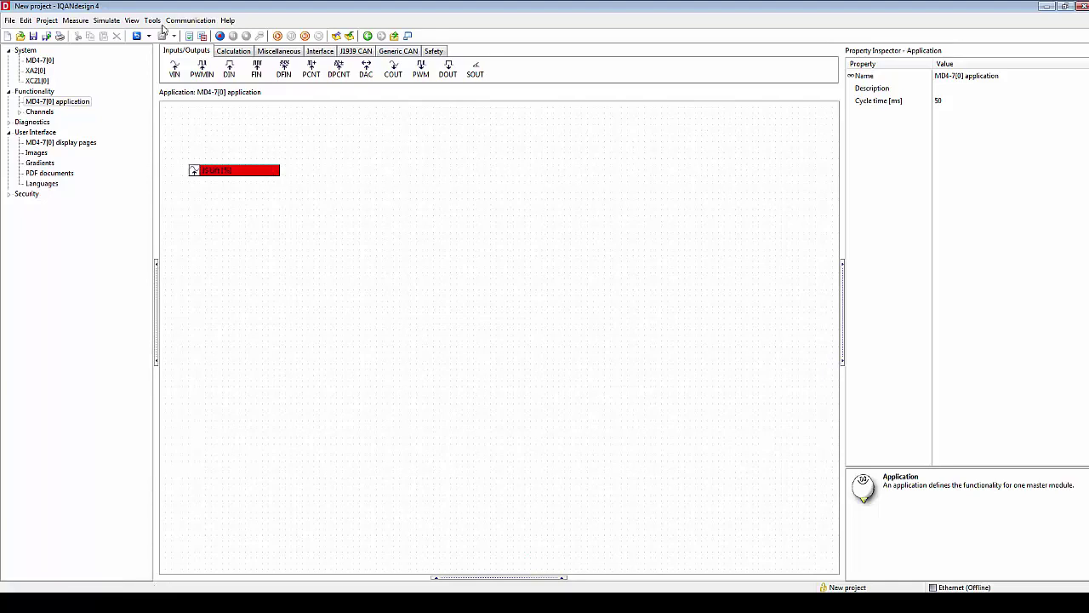
# Run a project check, see JS Lift flagged as unassigned, and drag it onto XC21[0]
pyautogui.click(53, 21)
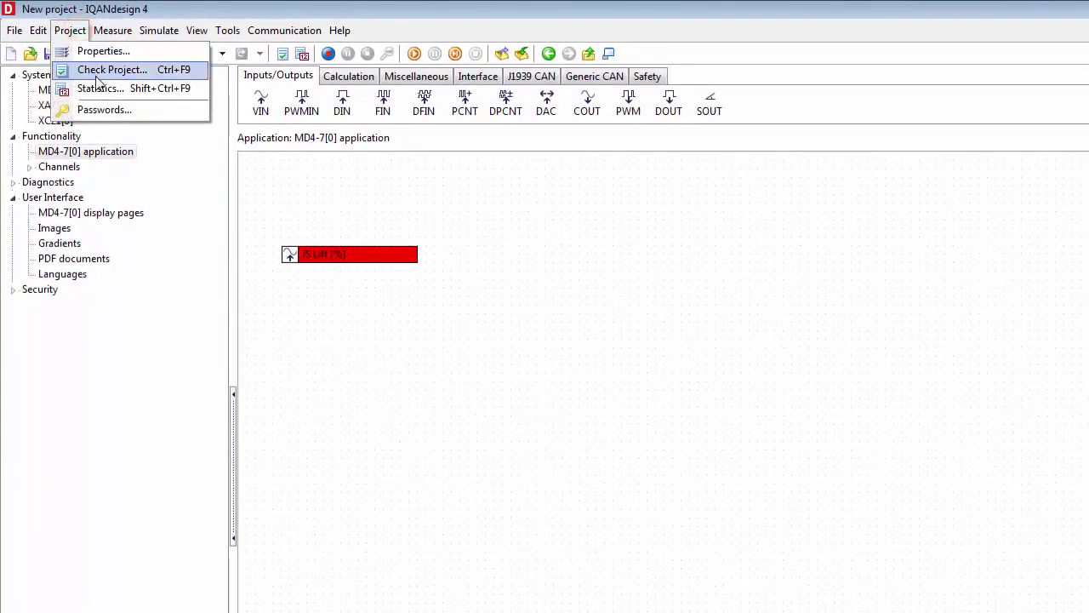
pyautogui.click(100, 70)
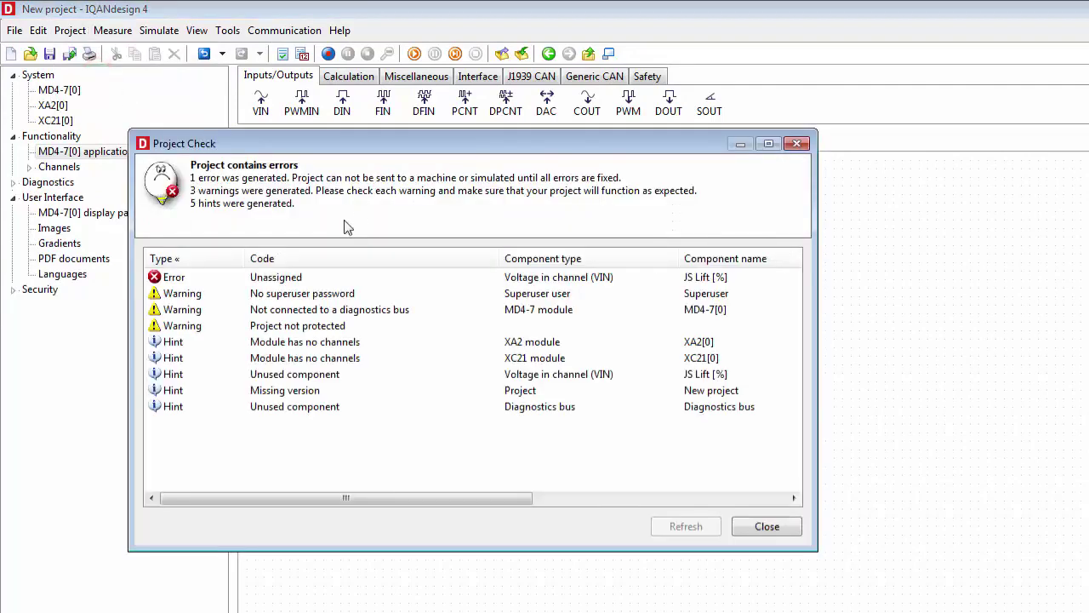
pyautogui.moveTo(428, 159); pyautogui.dragTo(858, 222)
pyautogui.click(301, 276)
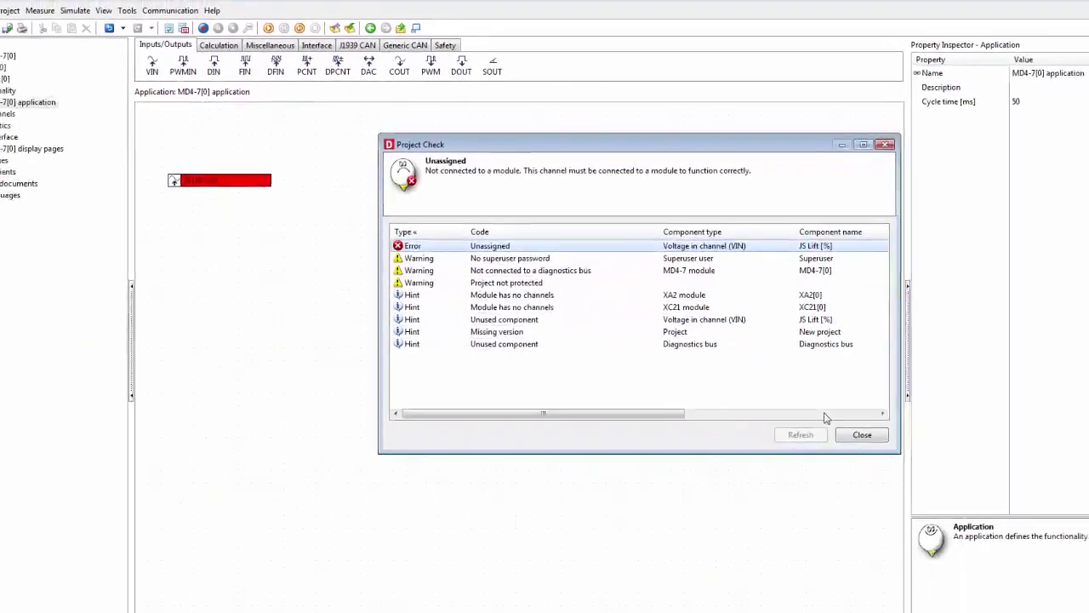
pyautogui.click(802, 396)
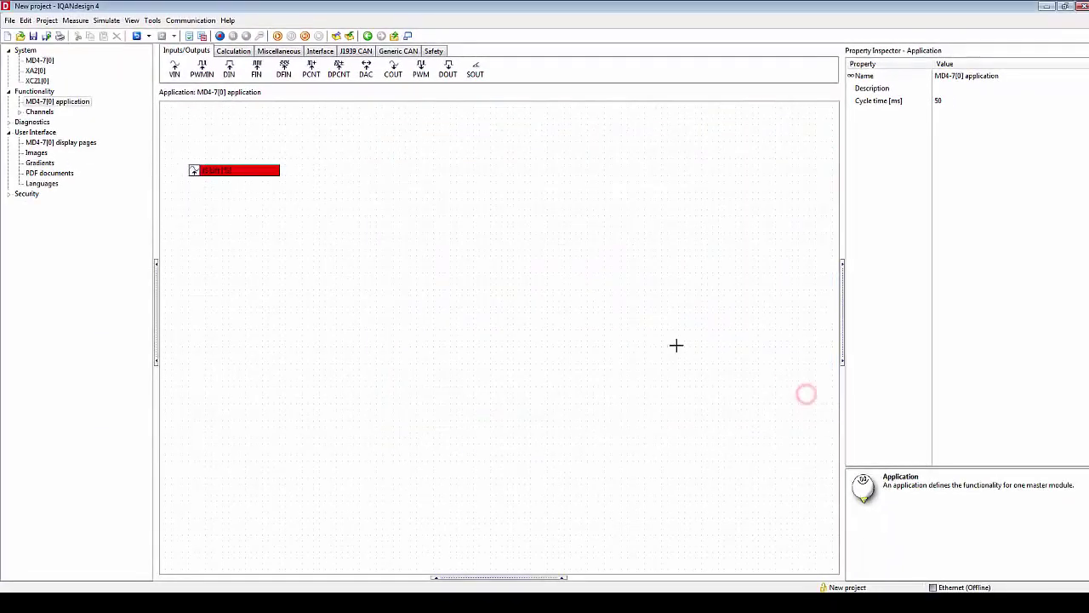
pyautogui.click(251, 173)
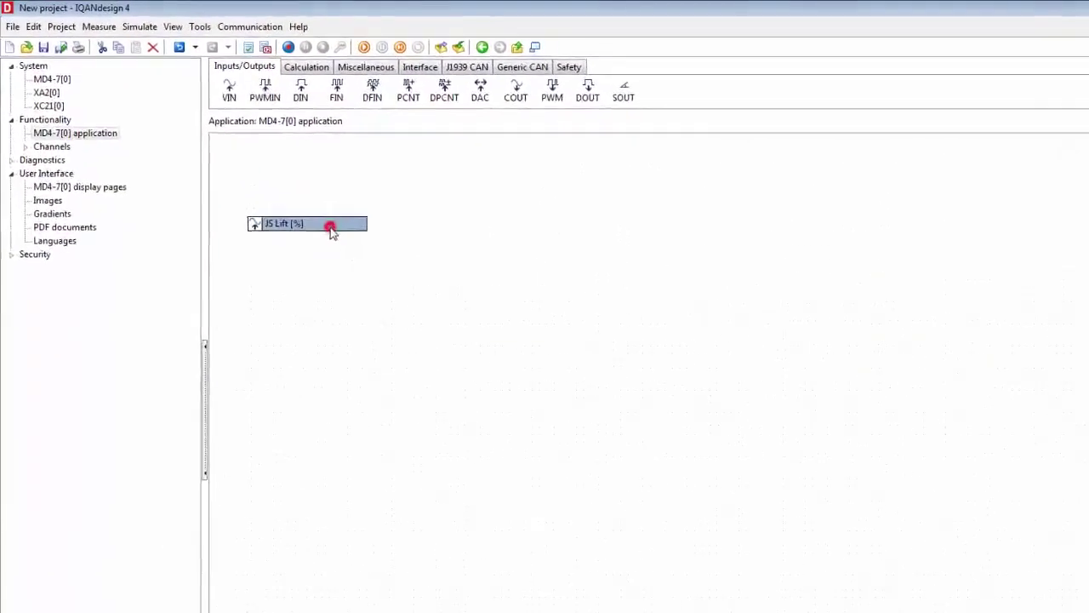
pyautogui.moveTo(378, 265); pyautogui.dragTo(65, 127)
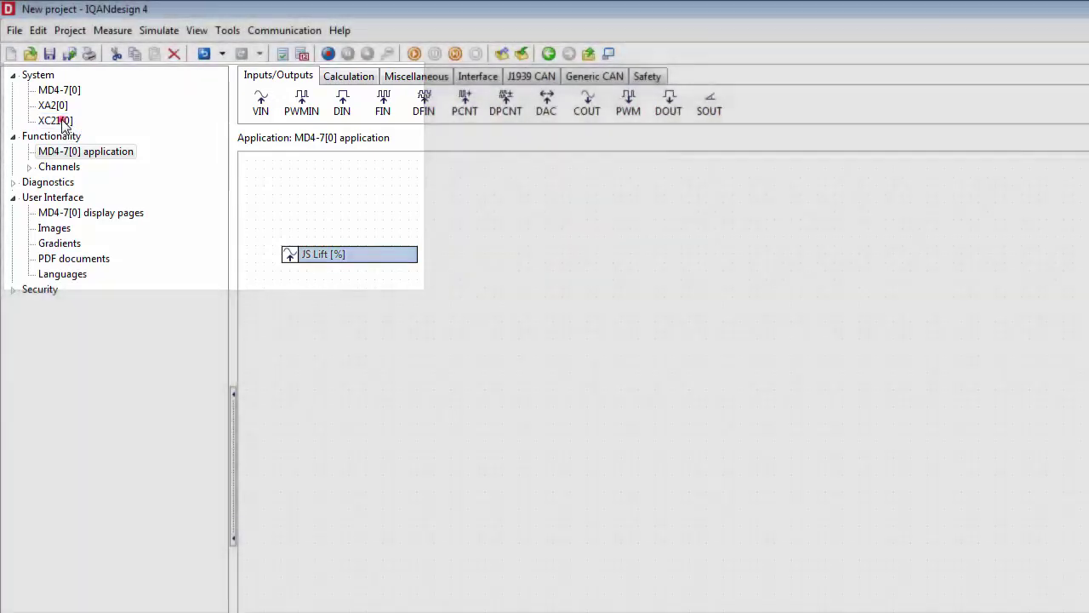
# On the XC21[0] module, verify JS Lift [%] sits on voltage input A, pin C2:2
pyautogui.click(66, 126)
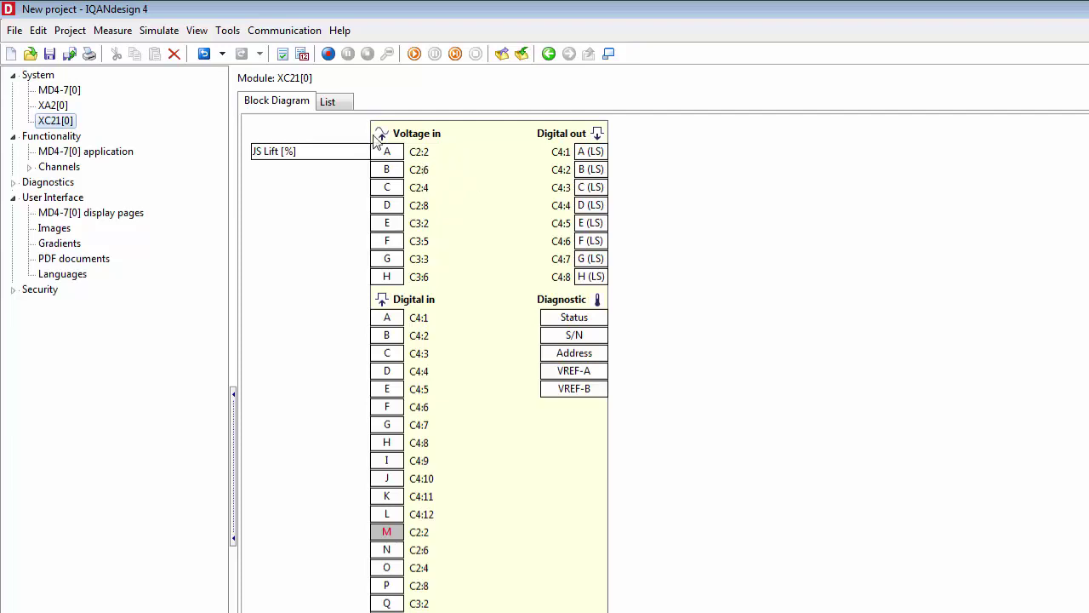
pyautogui.click(329, 101)
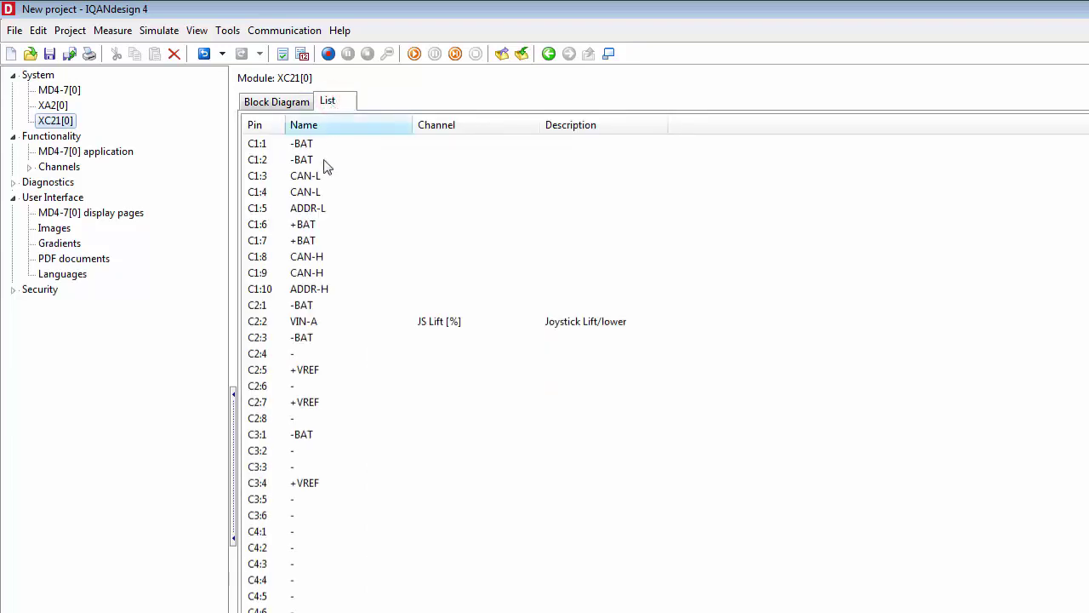
pyautogui.click(304, 320)
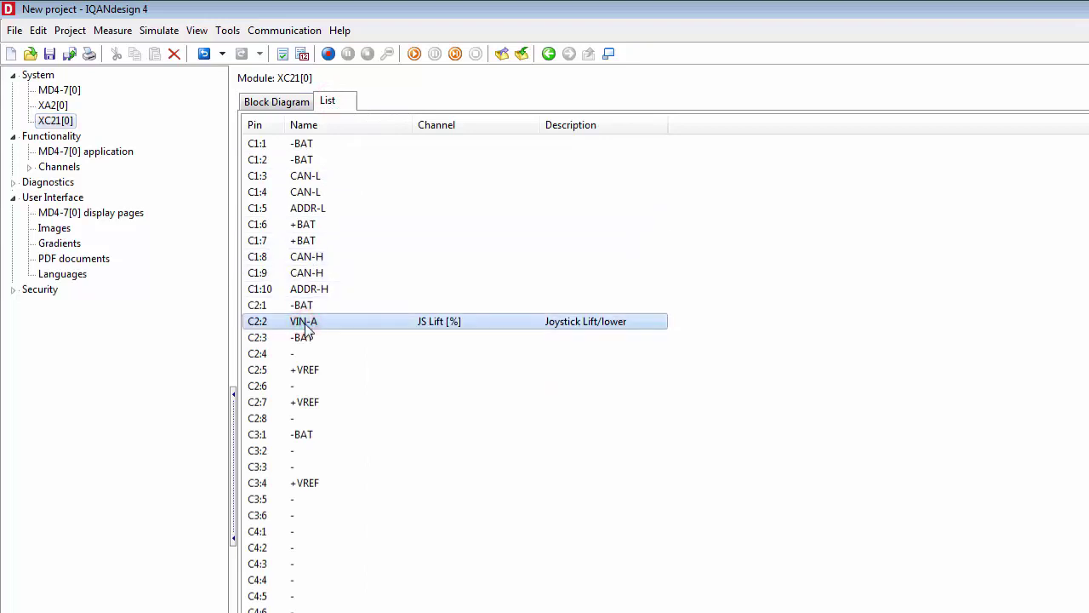
pyautogui.click(278, 104)
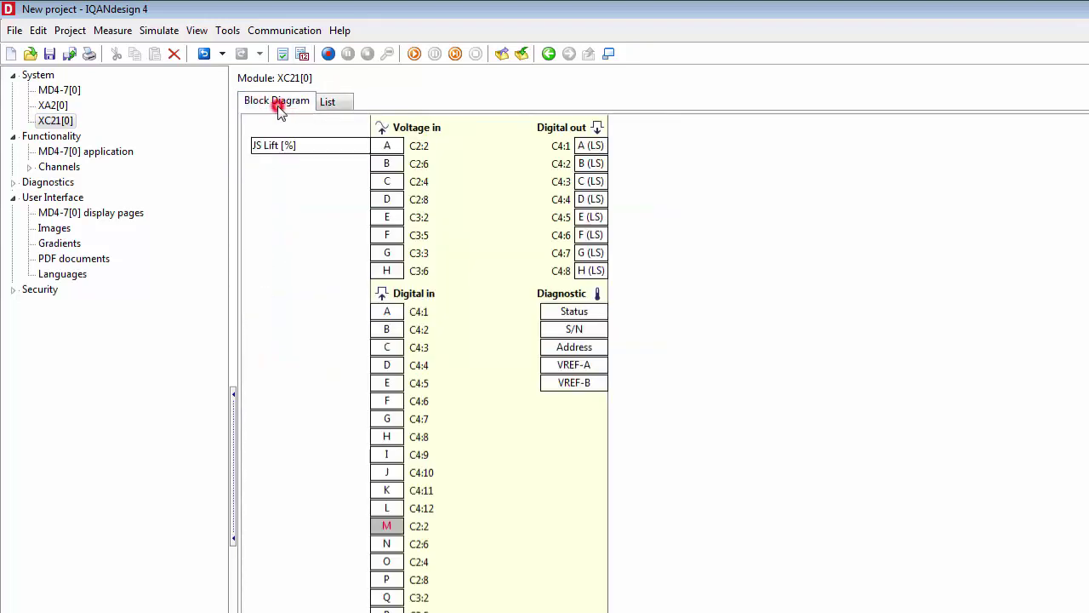
pyautogui.click(293, 148)
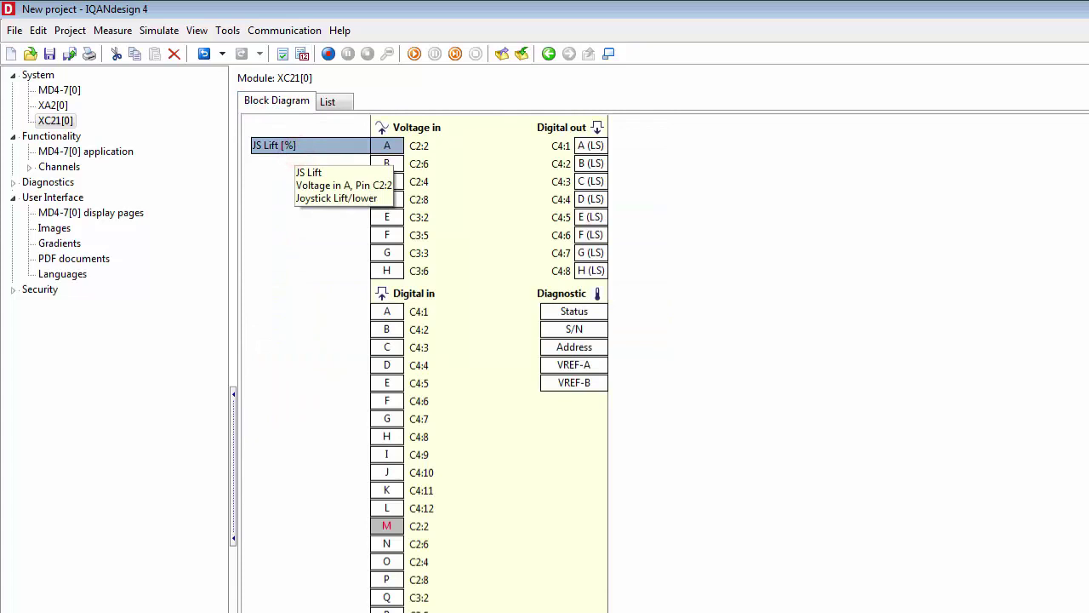
pyautogui.rightClick(296, 154)
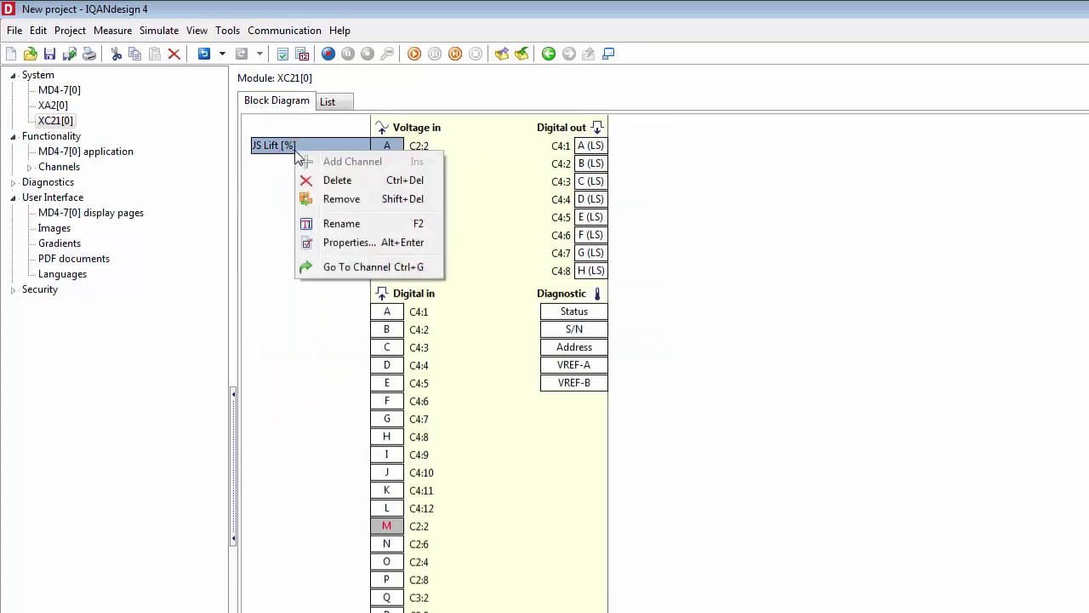
# Use Go To Channel to jump back to JS Lift [%] in the MD4-7[0] application
pyautogui.click(357, 267)
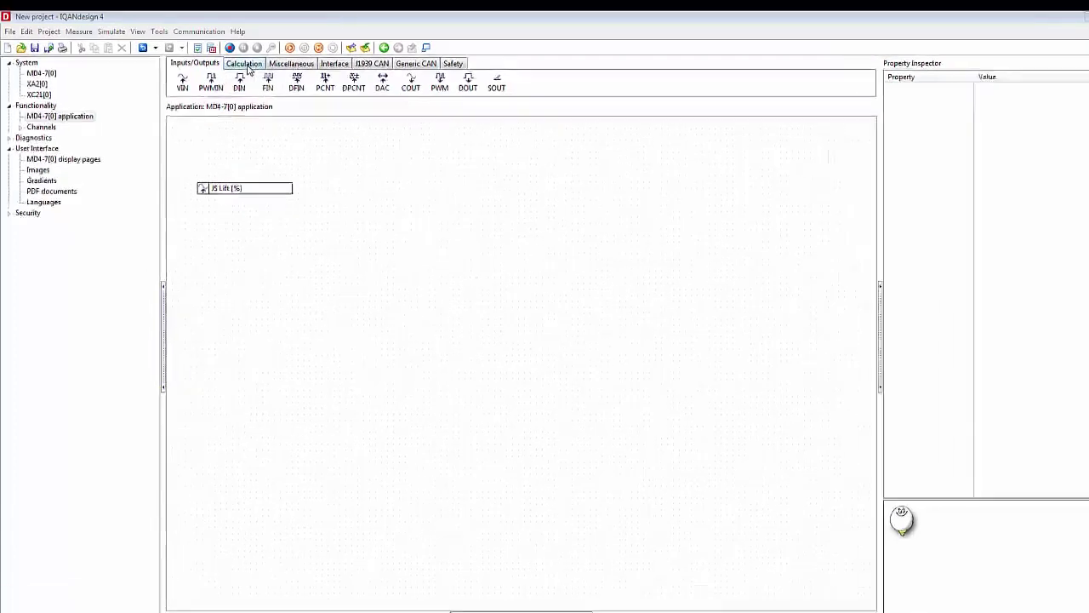
# Place a Dual direction math block beside JS Lift [%] and begin adding a Controlling +/- vector
pyautogui.click(352, 78)
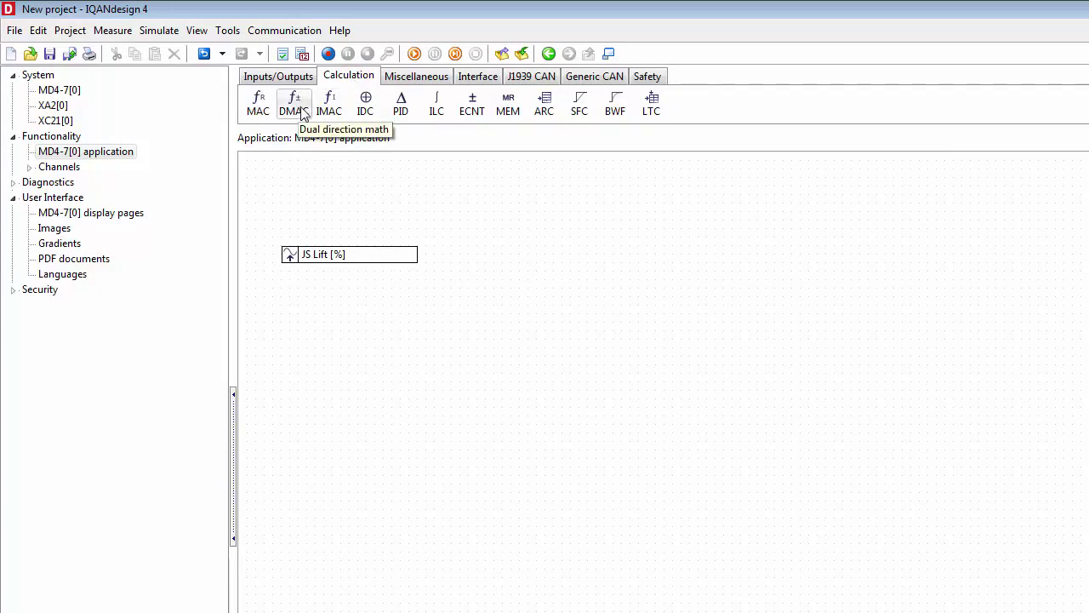
pyautogui.click(302, 112)
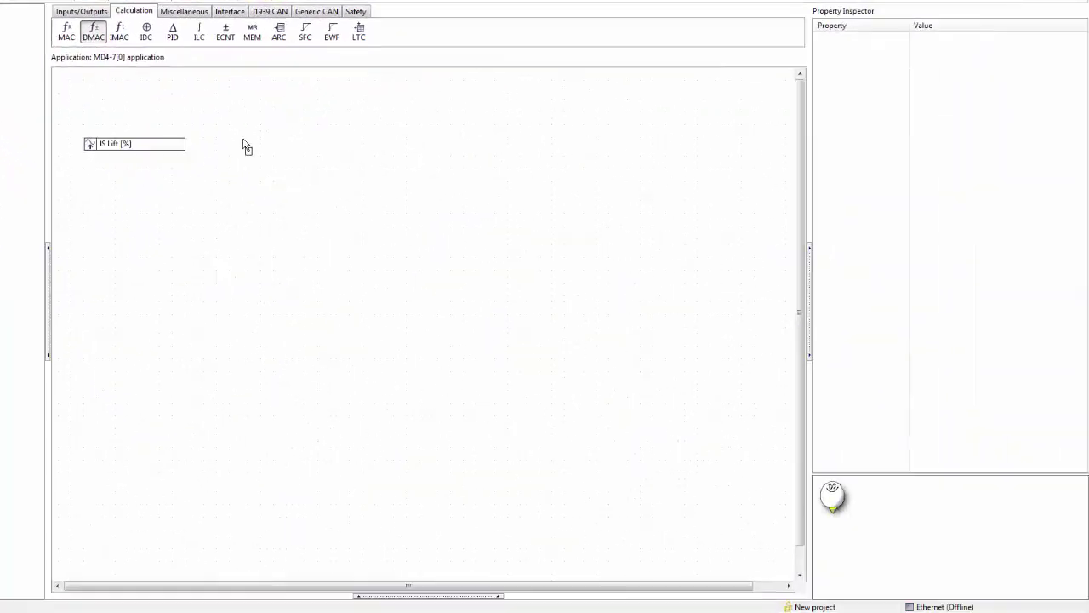
pyautogui.click(243, 141)
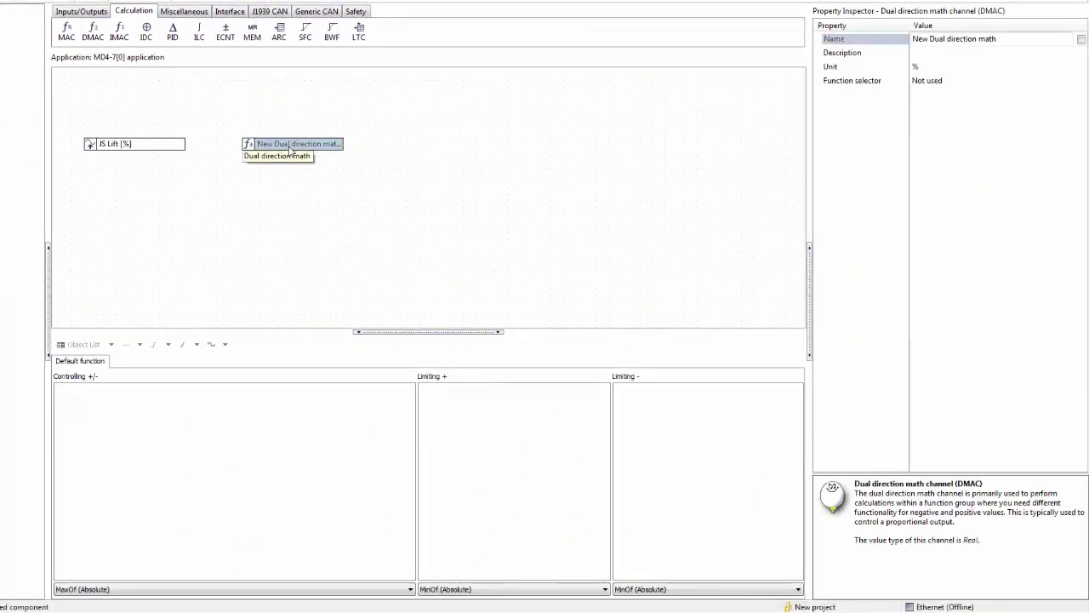
pyautogui.click(161, 412)
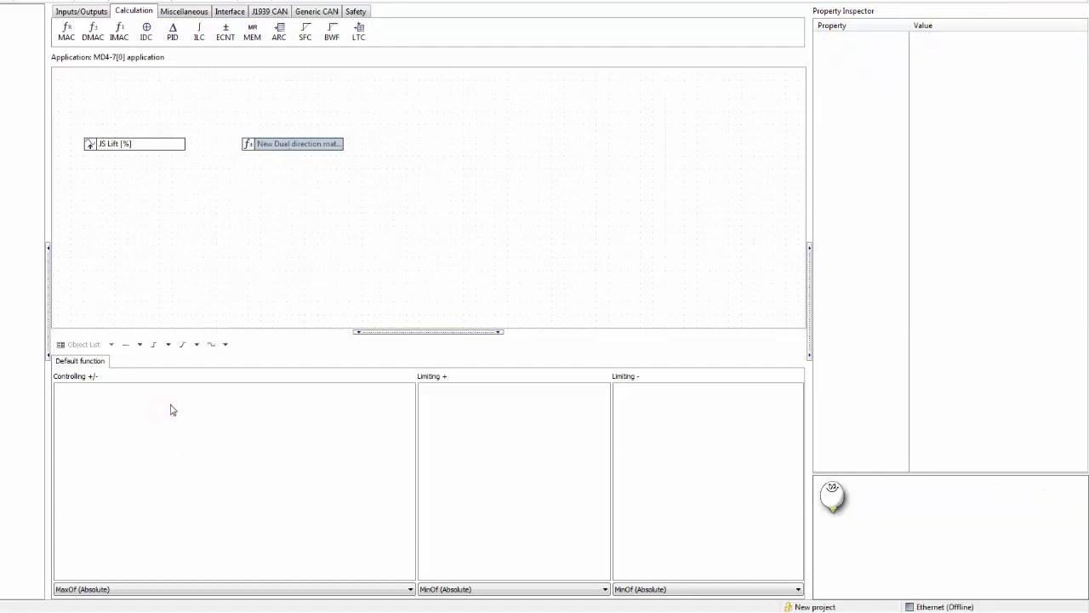
pyautogui.click(196, 345)
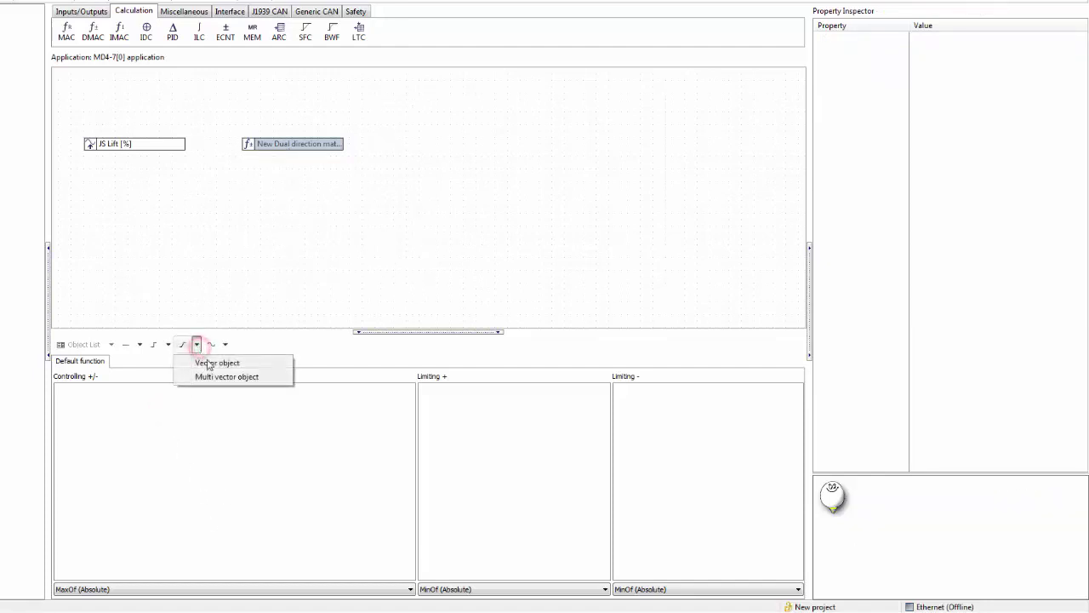
# Add multi vector object A with JS Lift [%] as its input
pyautogui.click(218, 379)
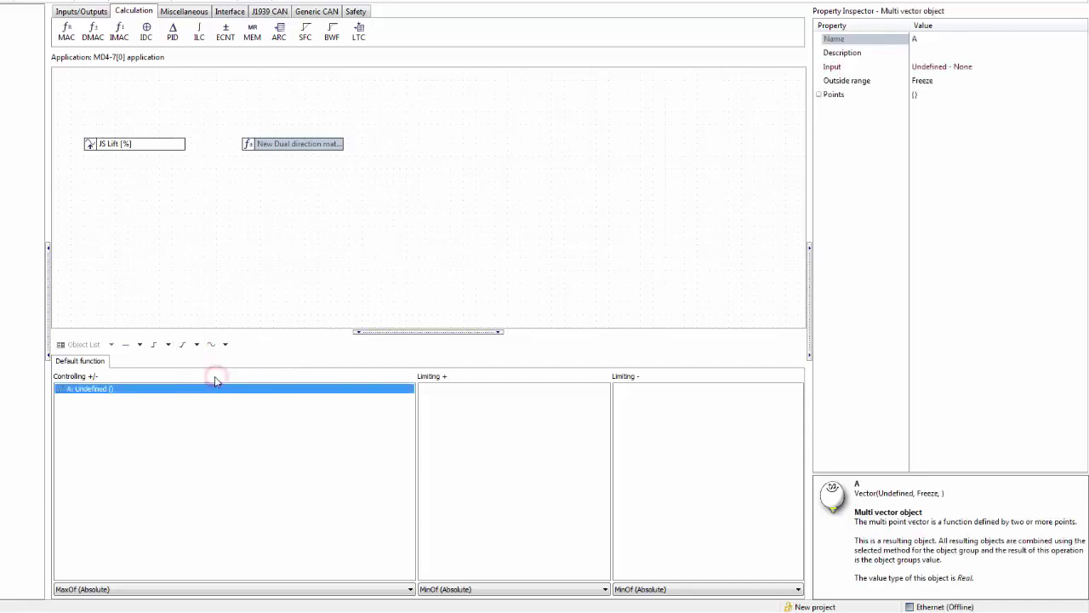
pyautogui.click(1060, 66)
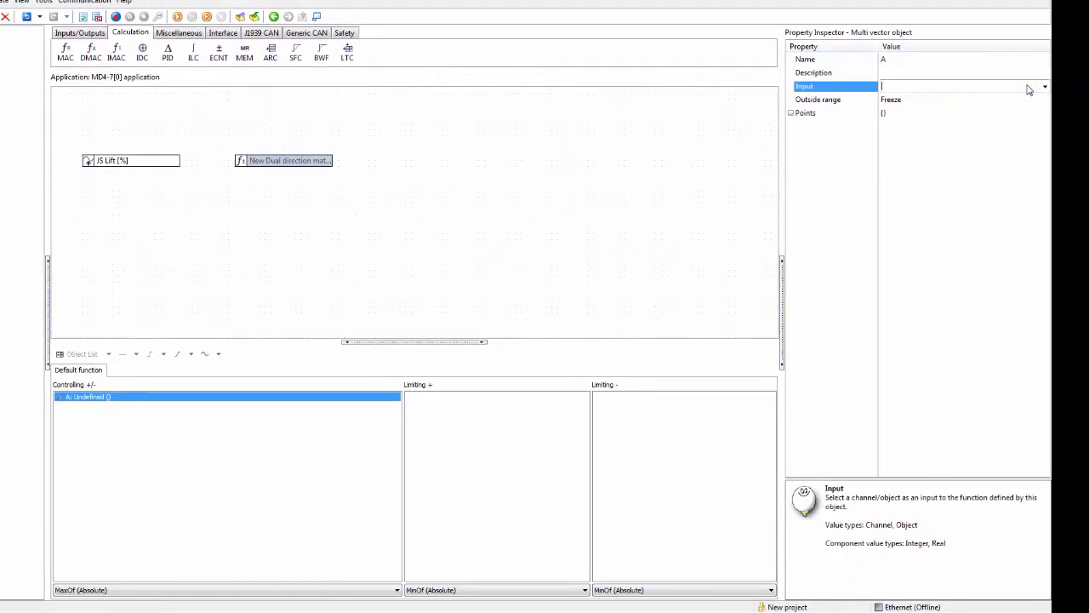
pyautogui.click(1044, 87)
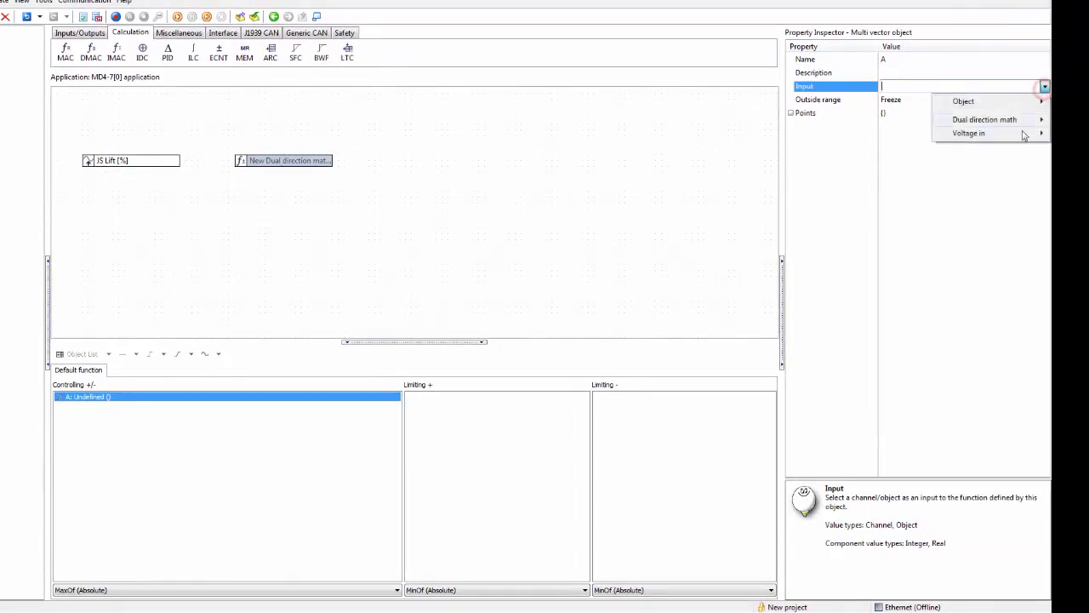
pyautogui.moveTo(1017, 138)
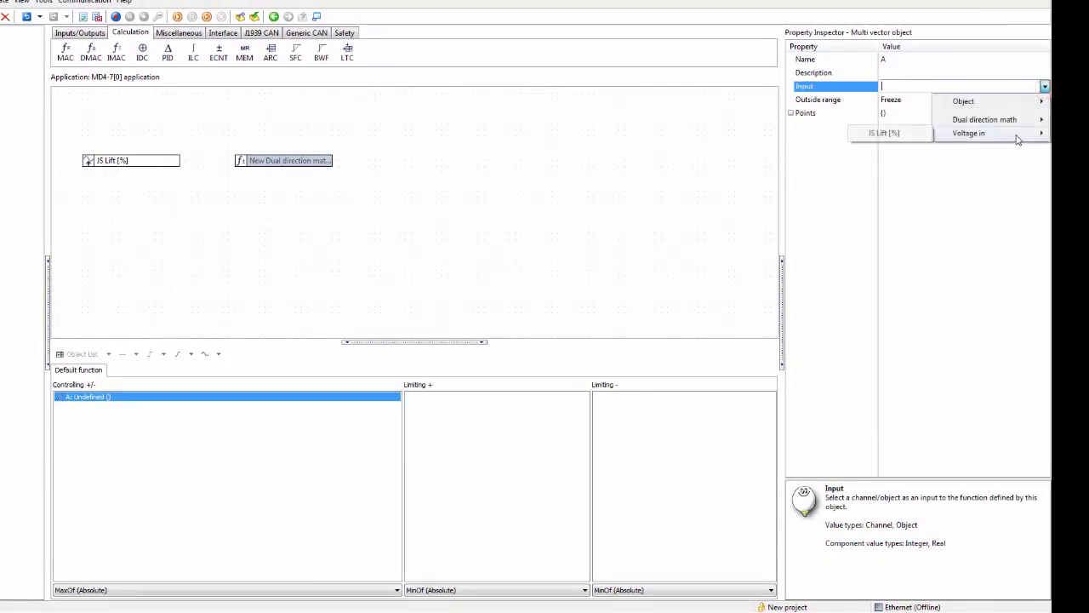
pyautogui.click(906, 134)
pyautogui.click(913, 114)
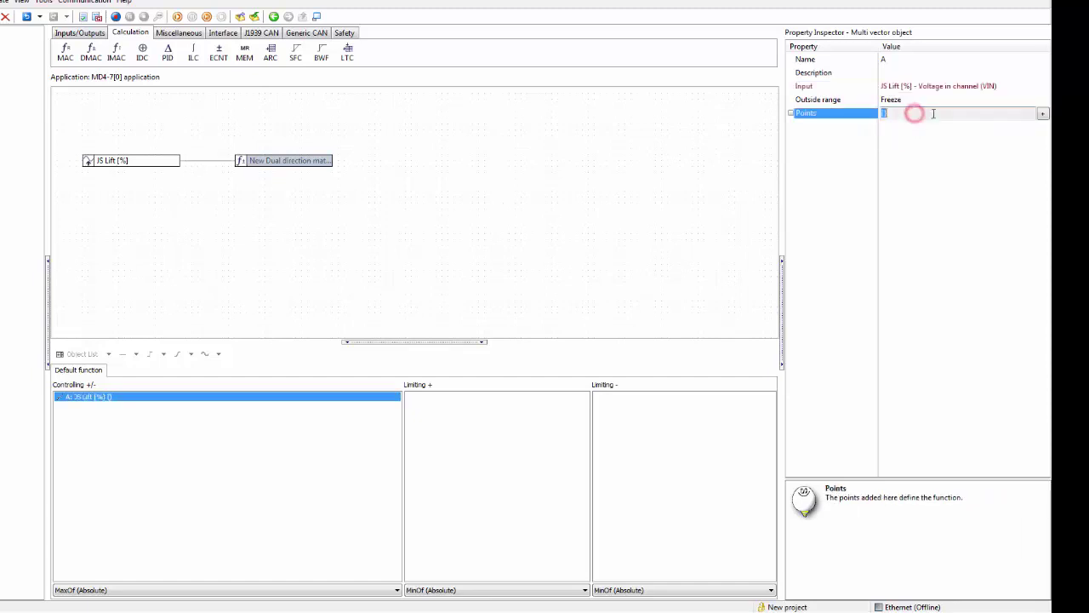
# Add four points to vector A
pyautogui.click(1043, 115)
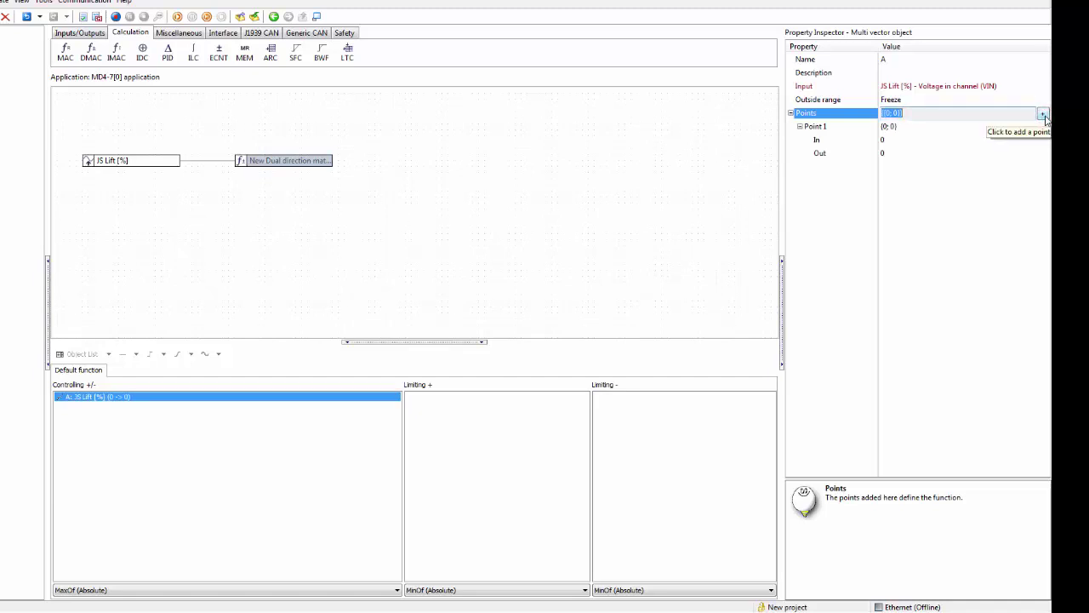
pyautogui.click(1043, 115)
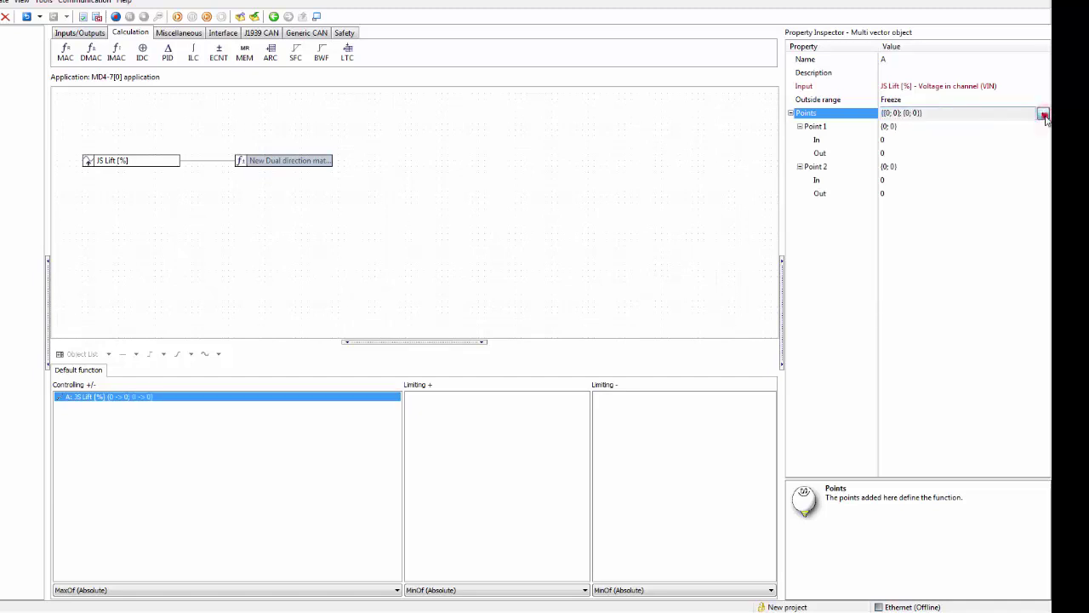
pyautogui.click(1043, 115)
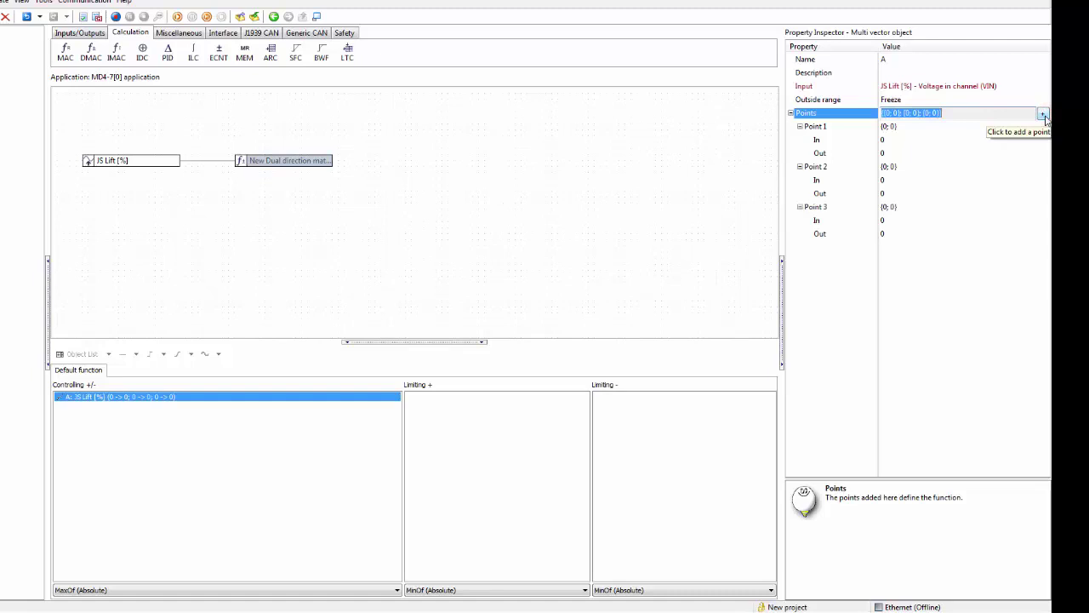
pyautogui.click(1043, 115)
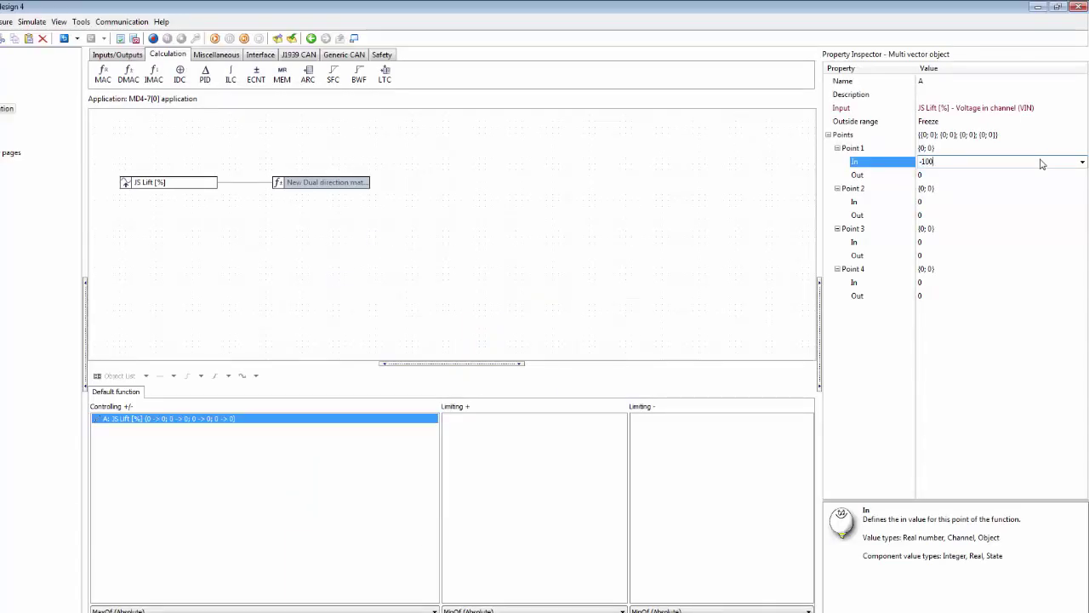
# Enter vector A's points as (-100;-100), (-10;0), (10;0) and (100;100)
pyautogui.press('Tab')
pyautogui.write('-')
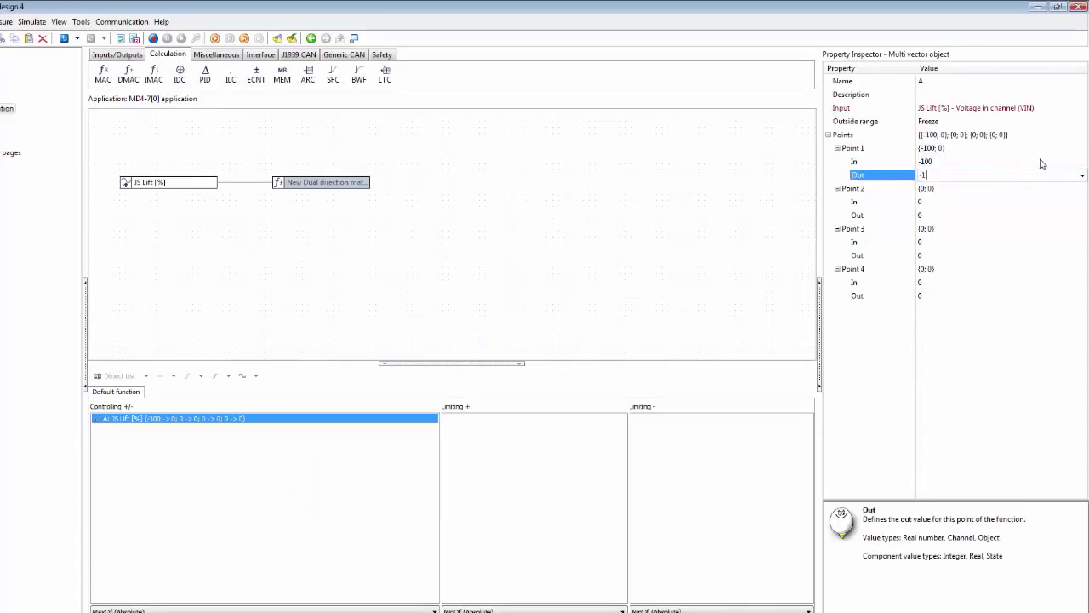
pyautogui.write('100')
pyautogui.press('Tab')
pyautogui.press('Tab')
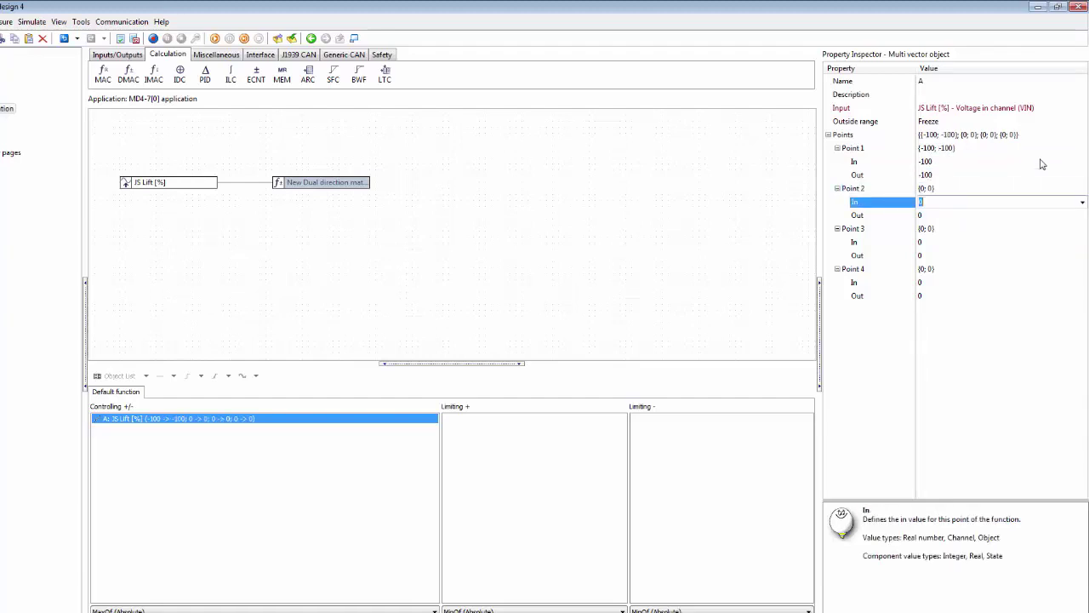
pyautogui.write('-10')
pyautogui.press('Return')
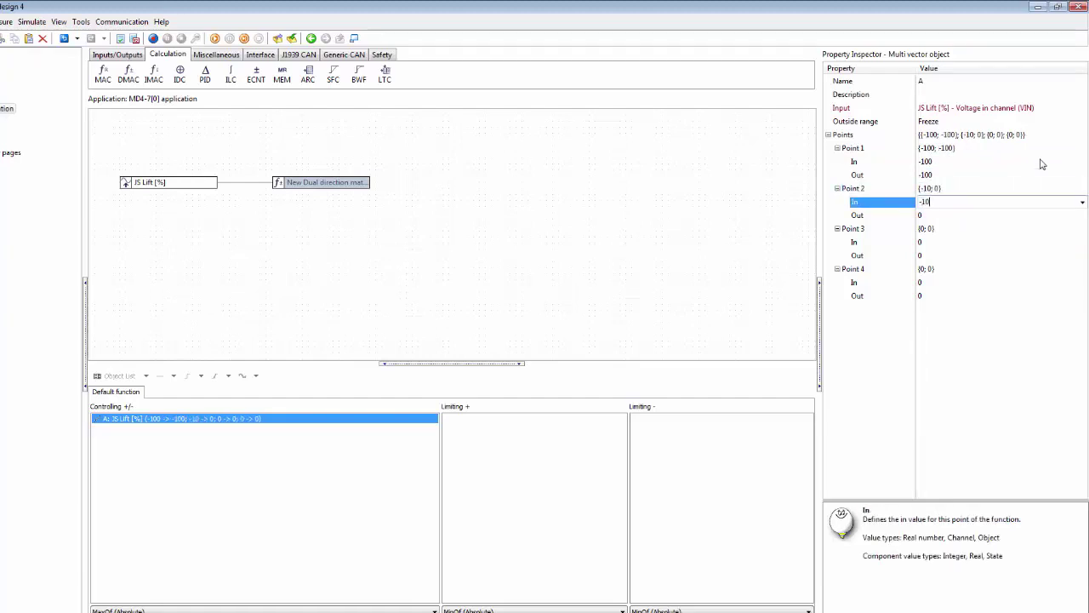
pyautogui.press('Tab')
pyautogui.press('Tab')
pyautogui.press('Tab')
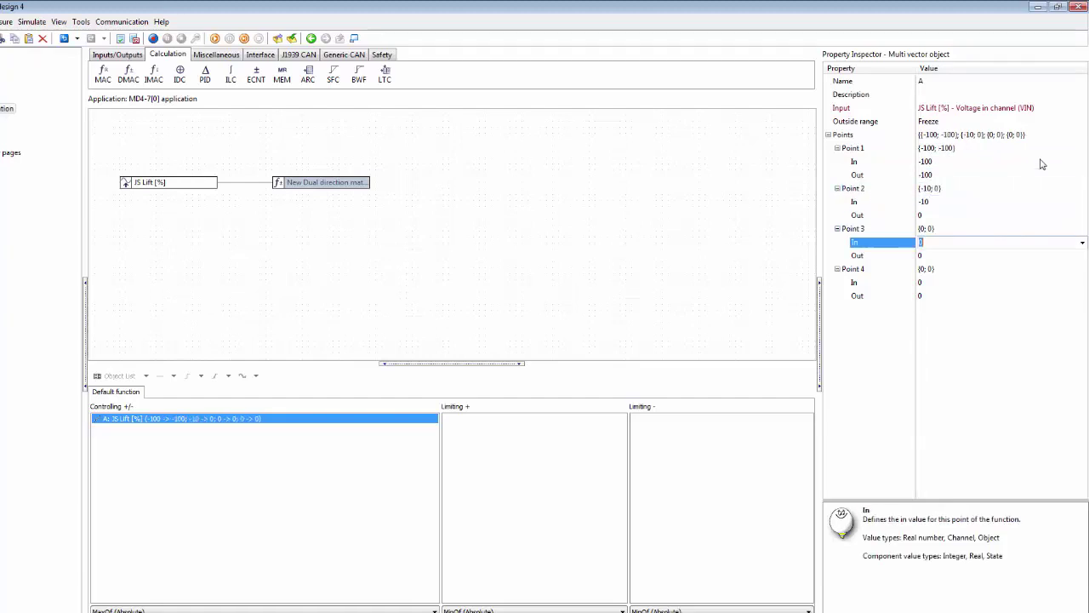
pyautogui.write('10')
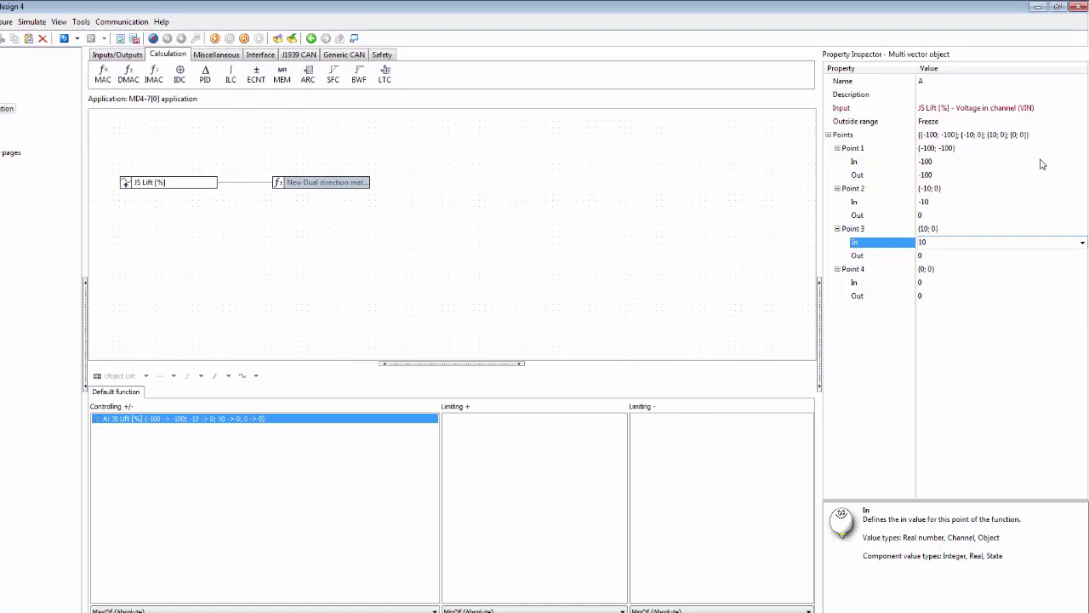
pyautogui.press('Down')
pyautogui.press('Down')
pyautogui.press('Down')
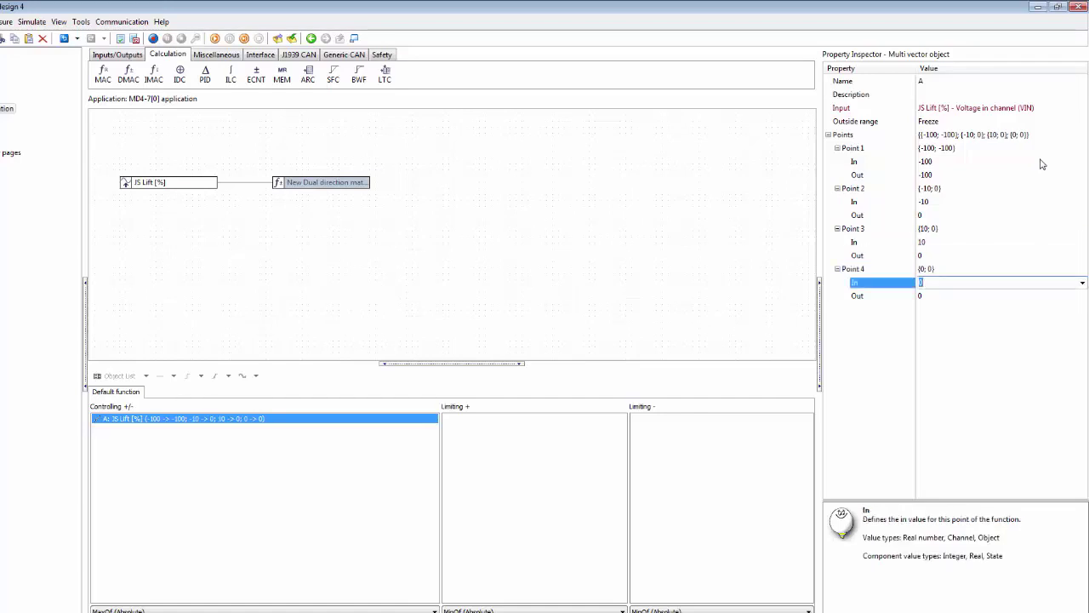
pyautogui.write('100')
pyautogui.press('Down')
pyautogui.write('100')
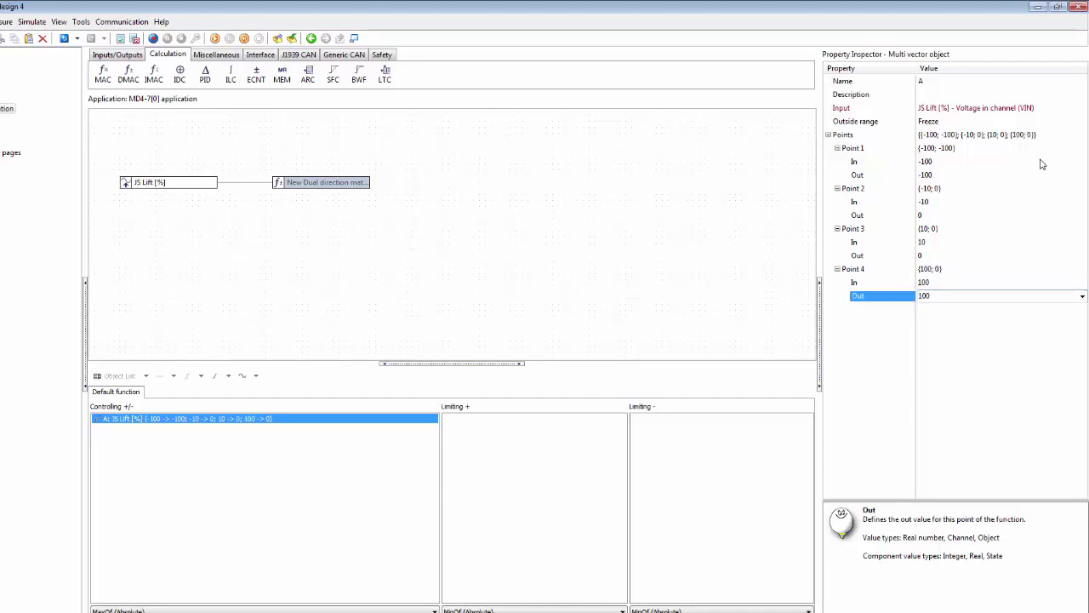
pyautogui.press('Return')
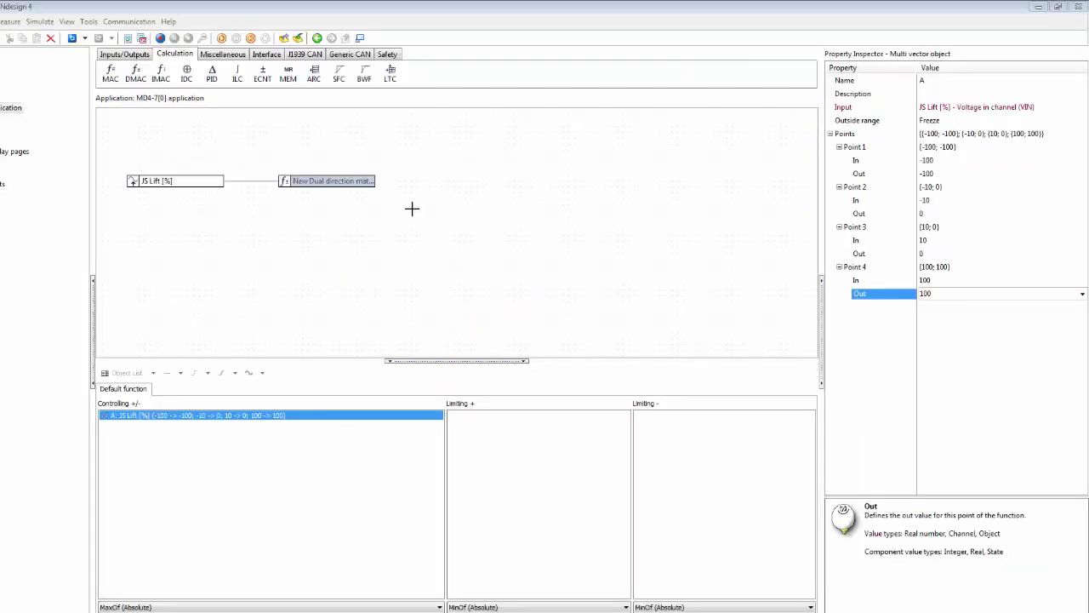
# Rename the DMAC dual direction math channel to 'Lift function'
pyautogui.click(344, 187)
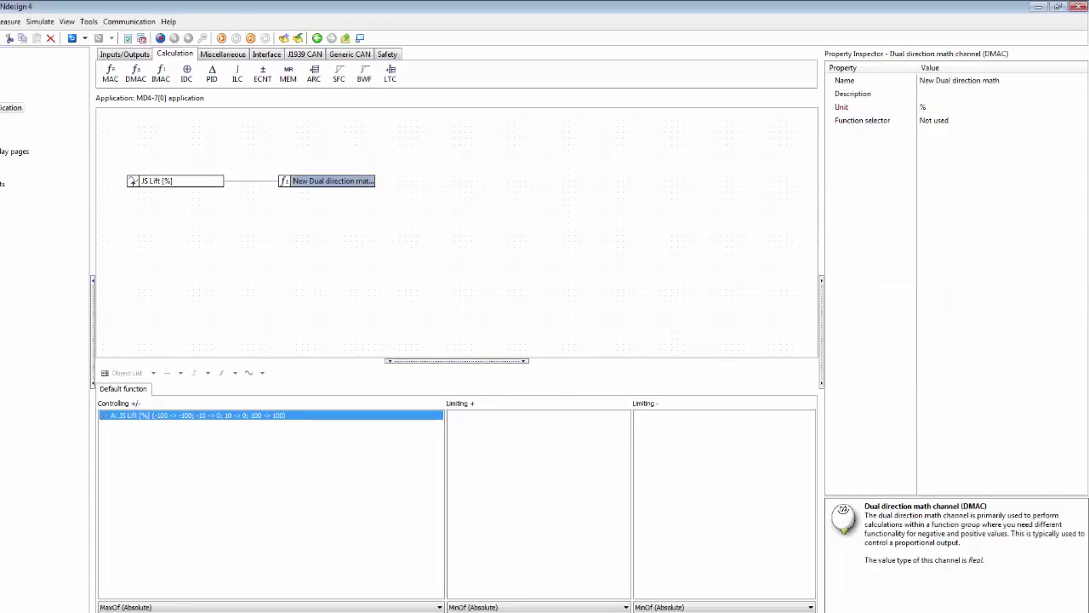
pyautogui.click(989, 82)
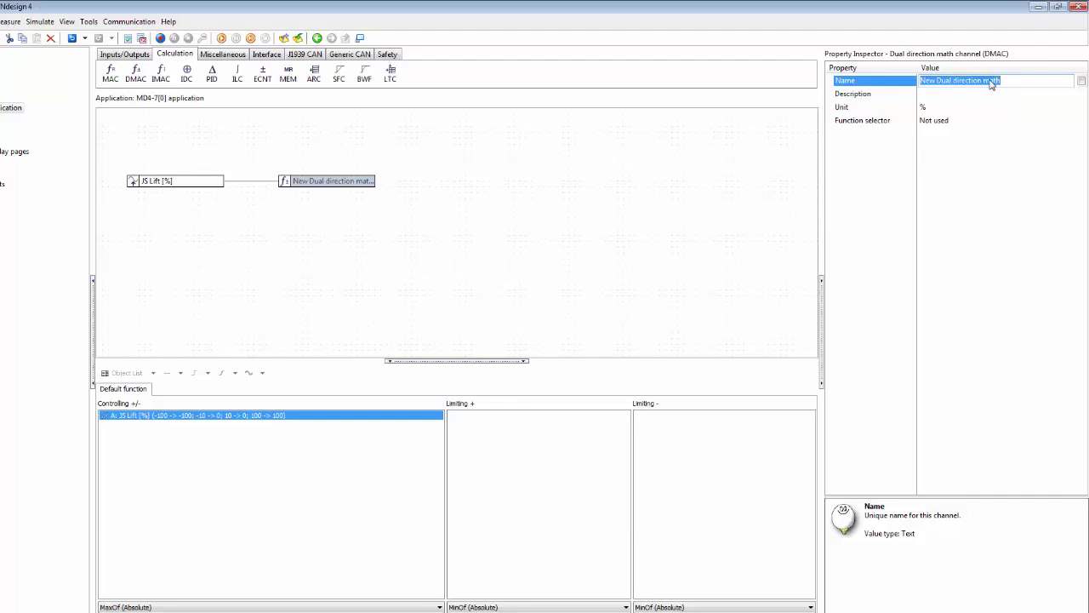
pyautogui.write('Lift func')
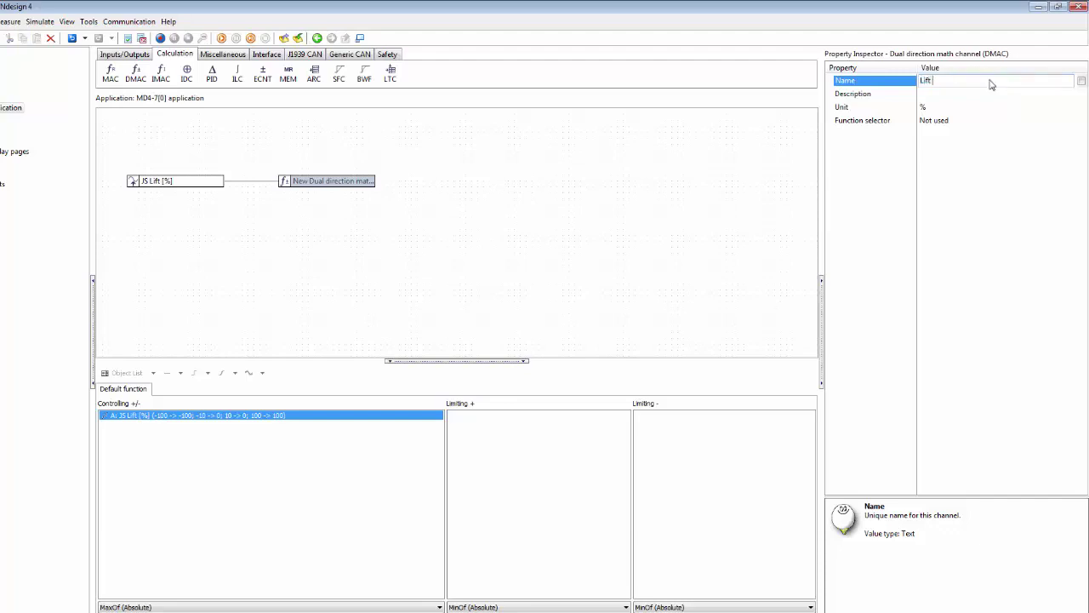
pyautogui.write('tion')
pyautogui.press('Return')
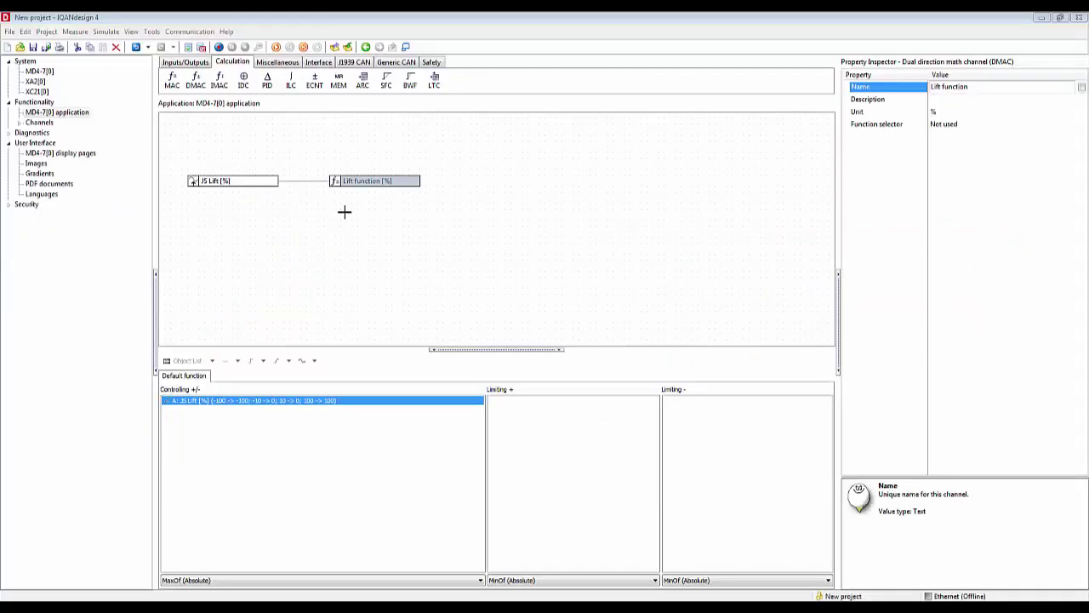
# Place a new COUT current output on the canvas and name it 'L90 Lift'
pyautogui.click(189, 63)
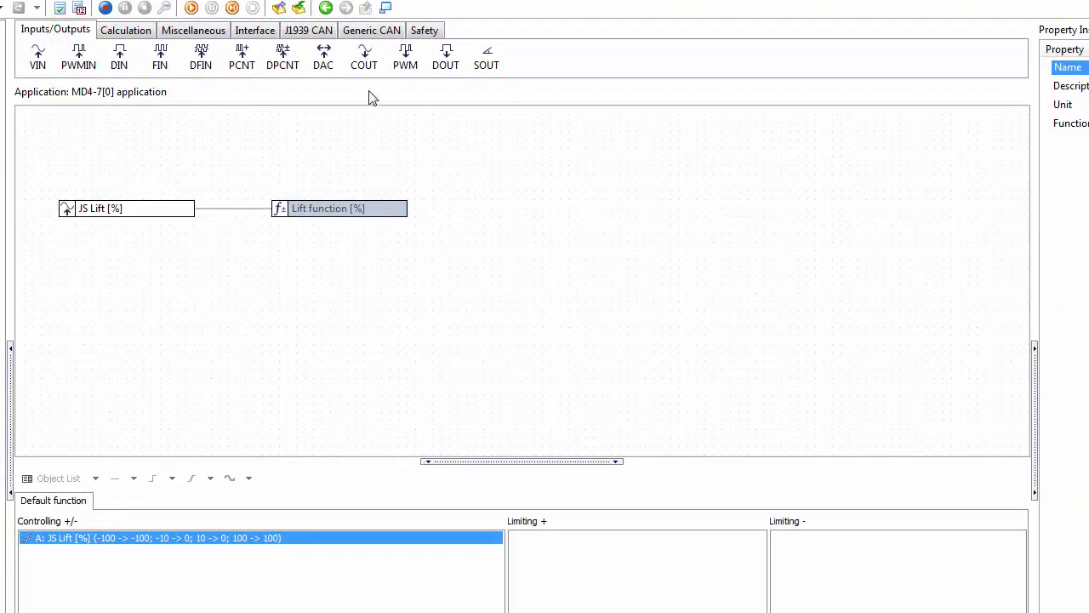
pyautogui.click(362, 63)
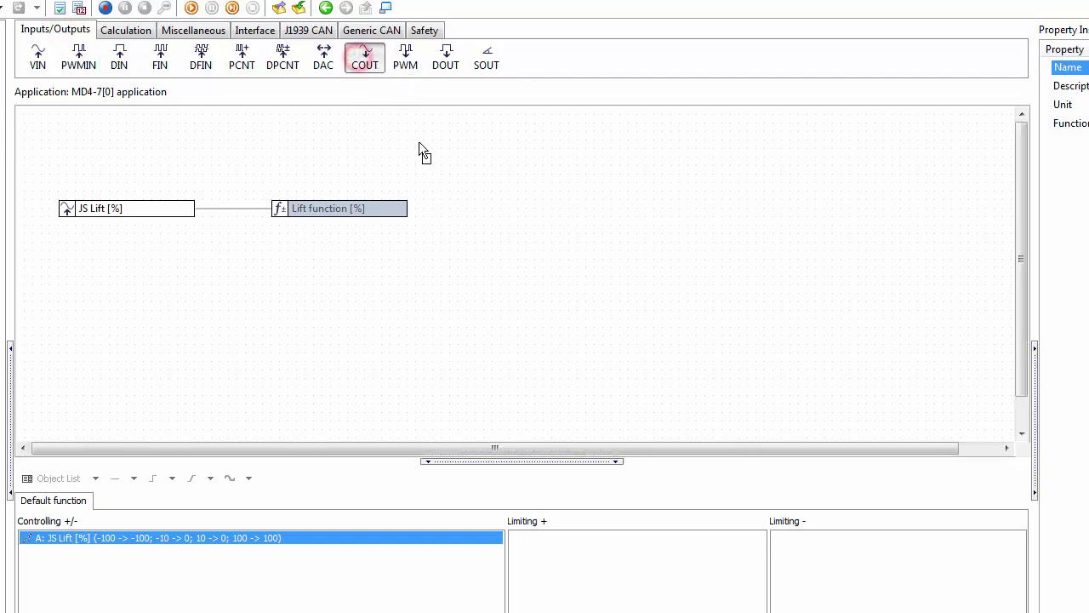
pyautogui.click(442, 197)
pyautogui.click(484, 203)
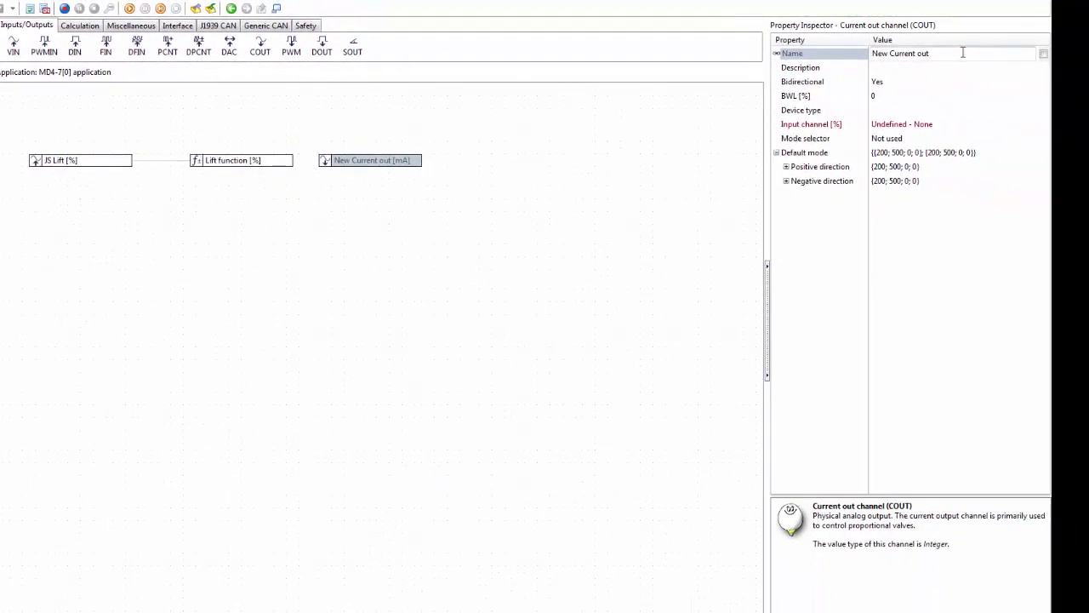
pyautogui.click(962, 53)
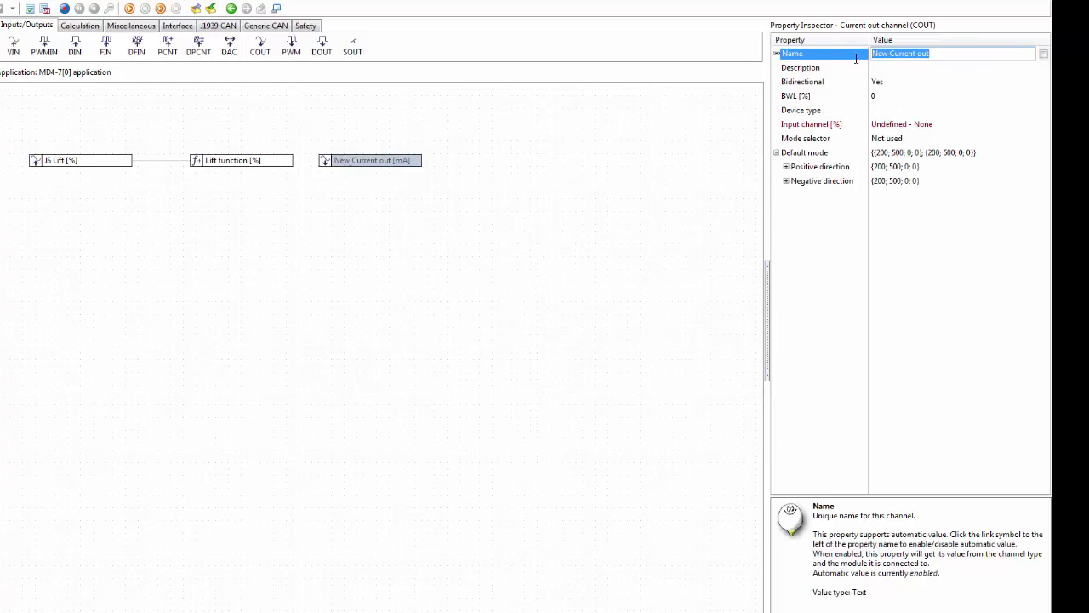
pyautogui.write('L90 Lift')
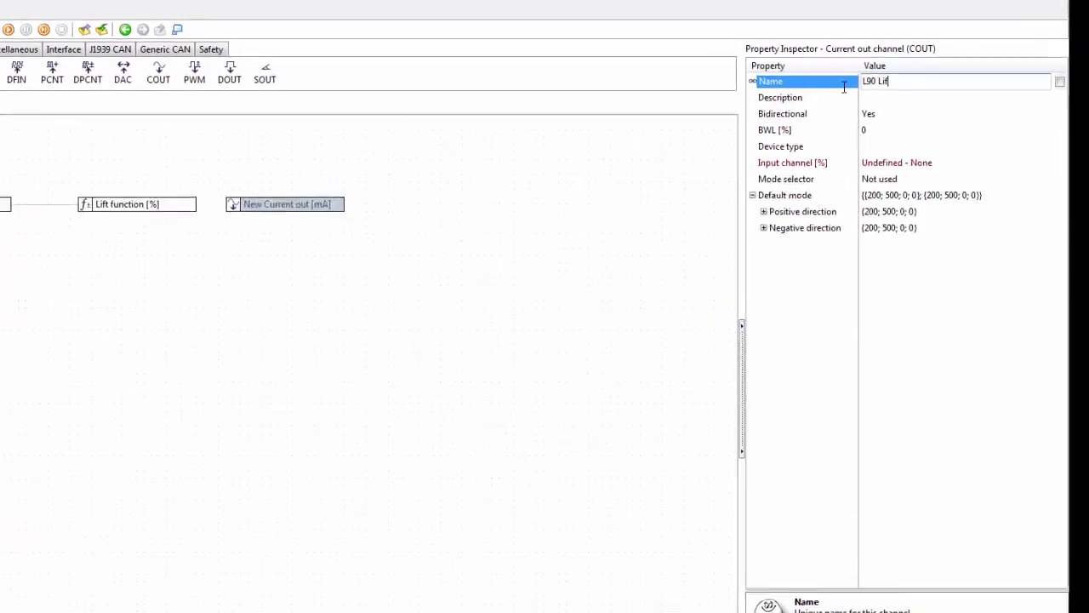
pyautogui.press('Return')
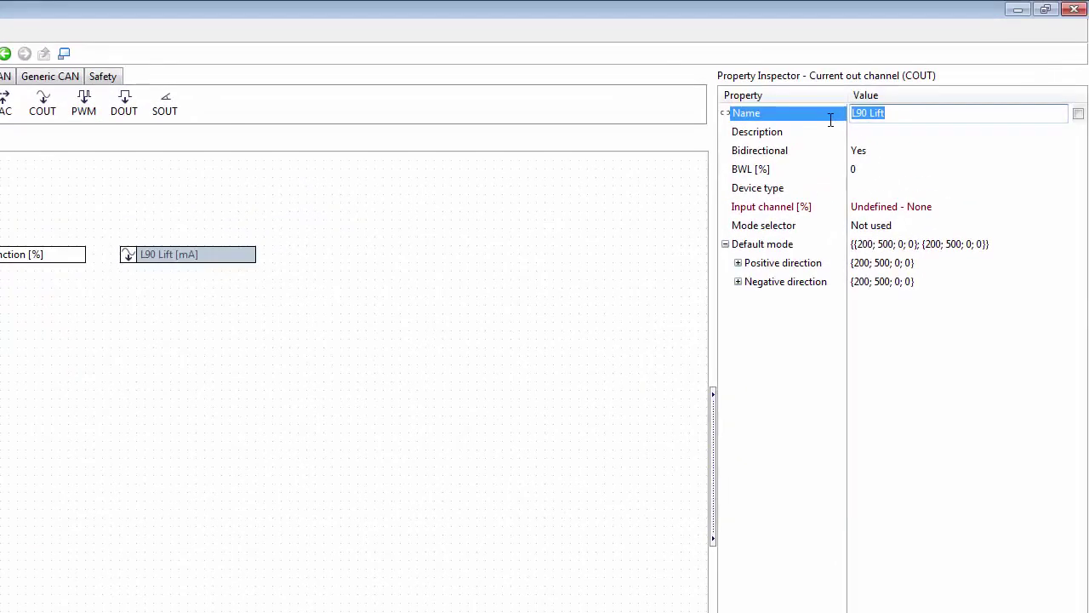
# Set the L90 Lift output's input channel to DMAC Lift function
pyautogui.click(820, 211)
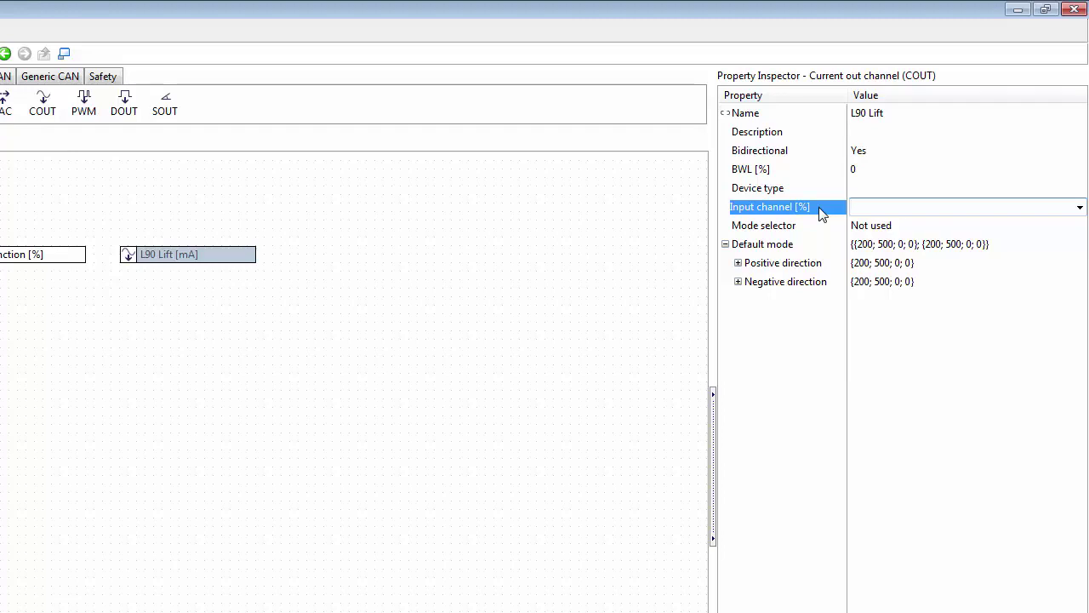
pyautogui.click(1079, 209)
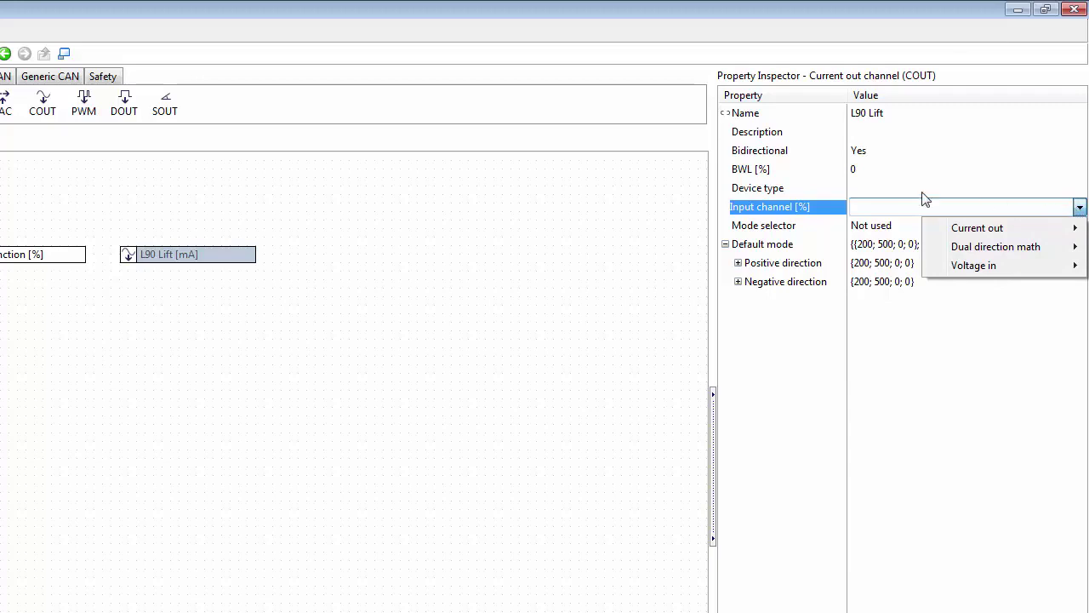
pyautogui.click(805, 191)
pyautogui.click(803, 207)
pyautogui.write('lif')
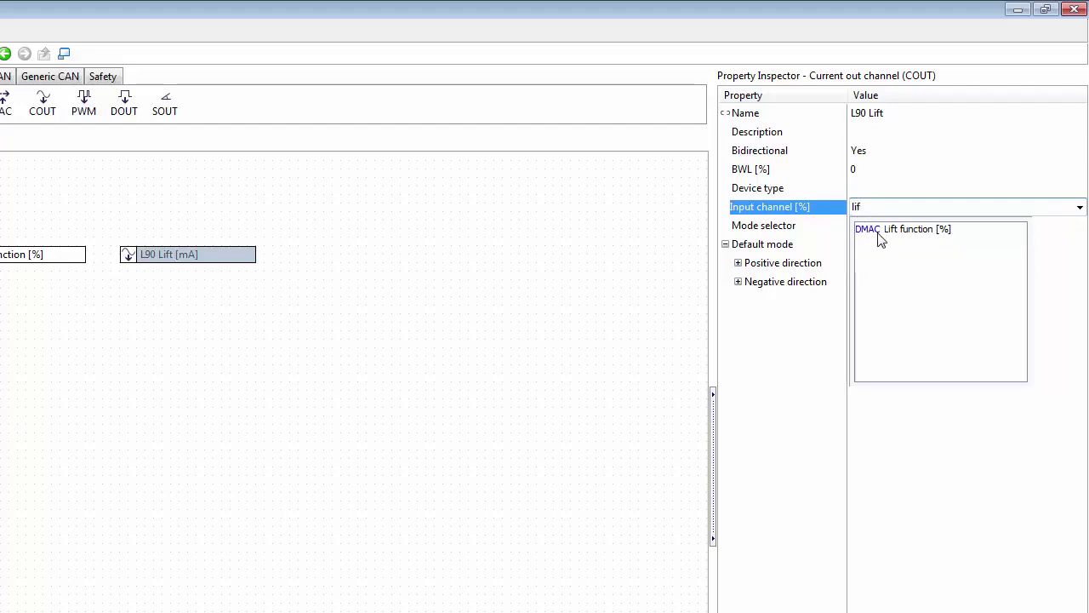
pyautogui.click(880, 233)
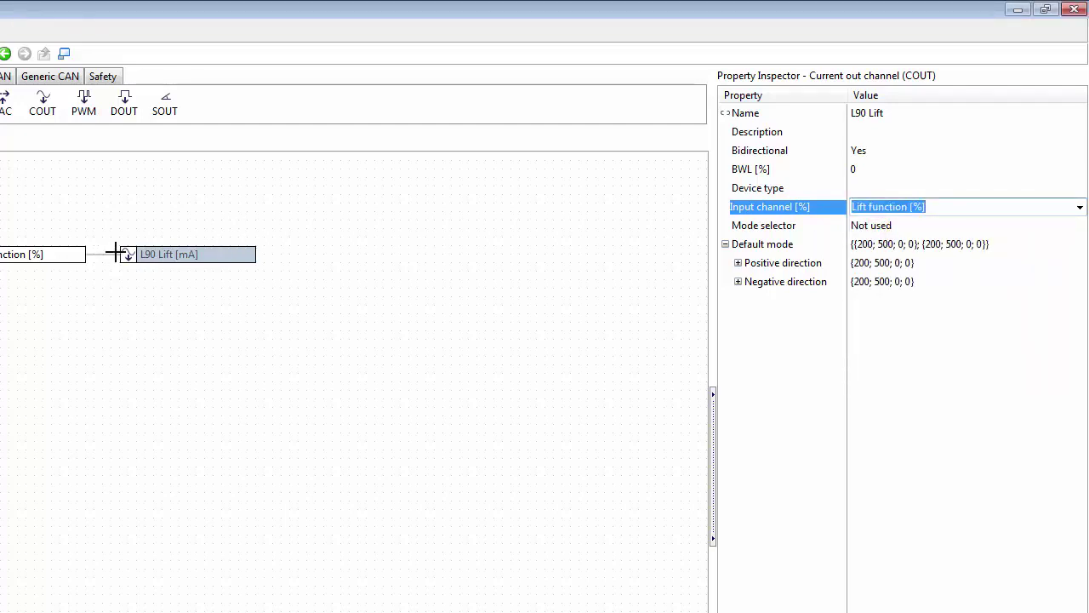
pyautogui.click(212, 289)
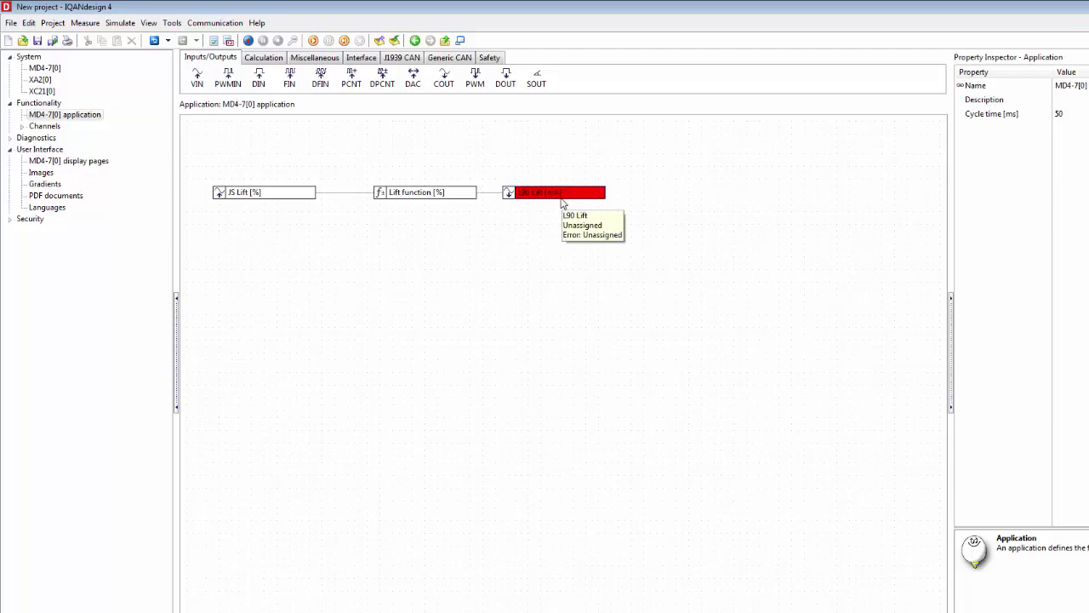
# Assign L90 Lift to current out A on XA2[0] and bring up its Go To Channel action
pyautogui.moveTo(562, 203); pyautogui.dragTo(51, 82)
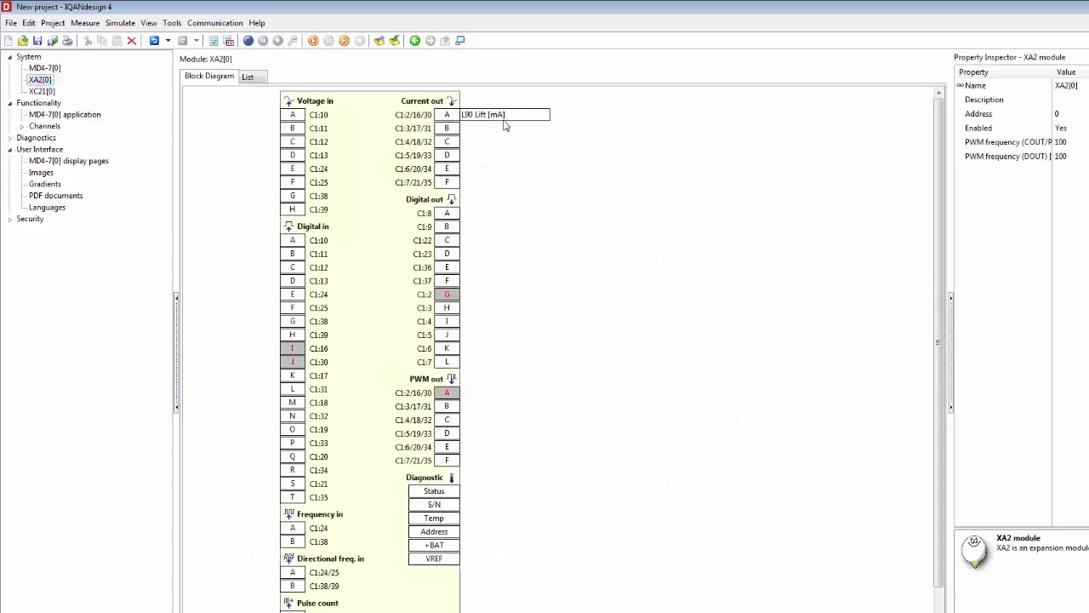
pyautogui.click(461, 119)
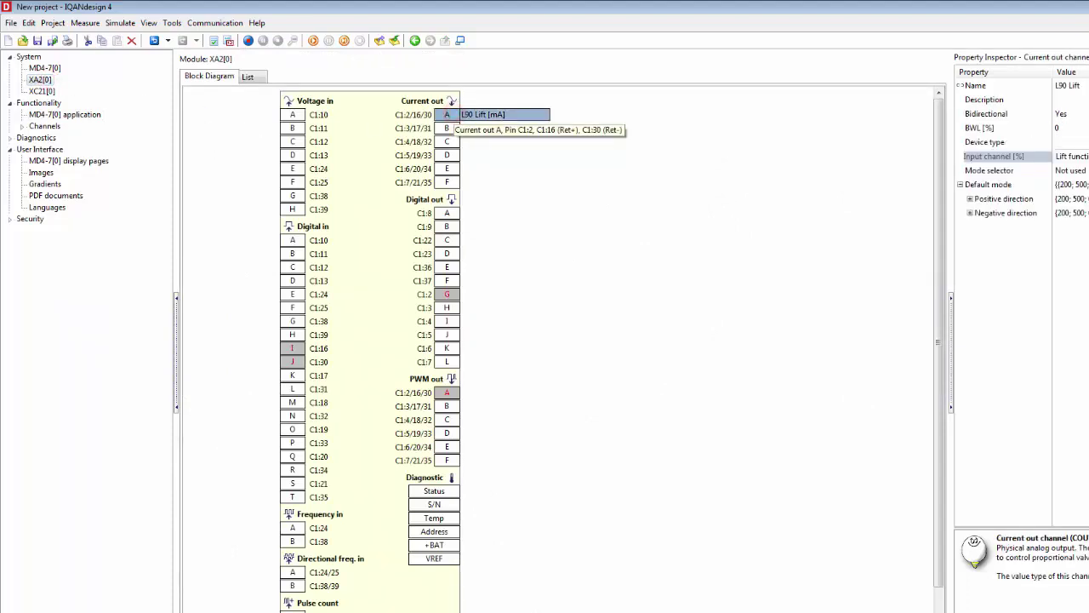
pyautogui.rightClick(456, 114)
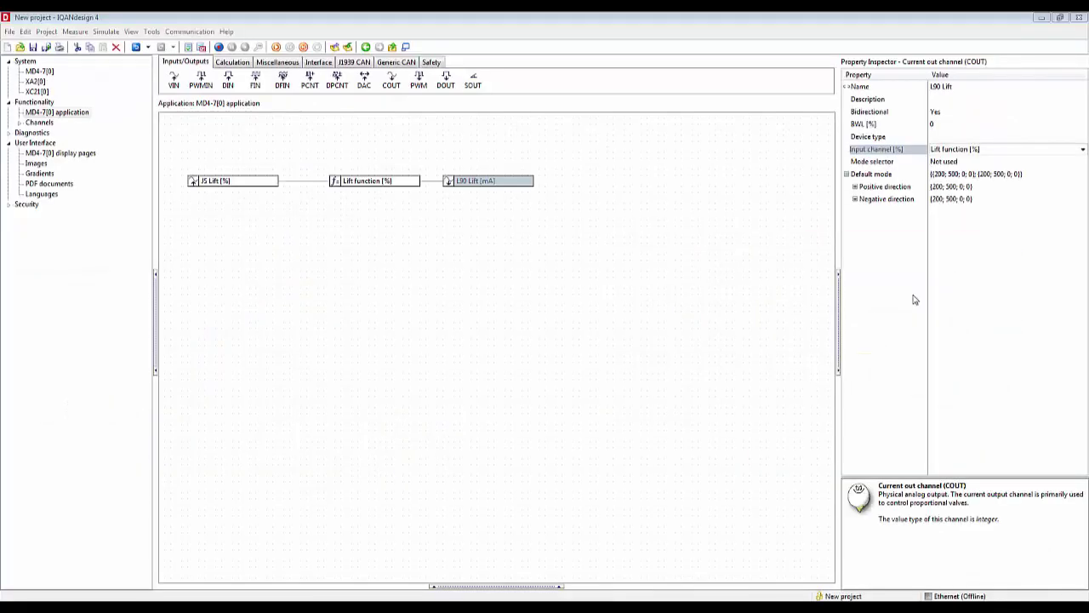
# Set the L90 Lift device type to Parker L90, 24V
pyautogui.click(861, 188)
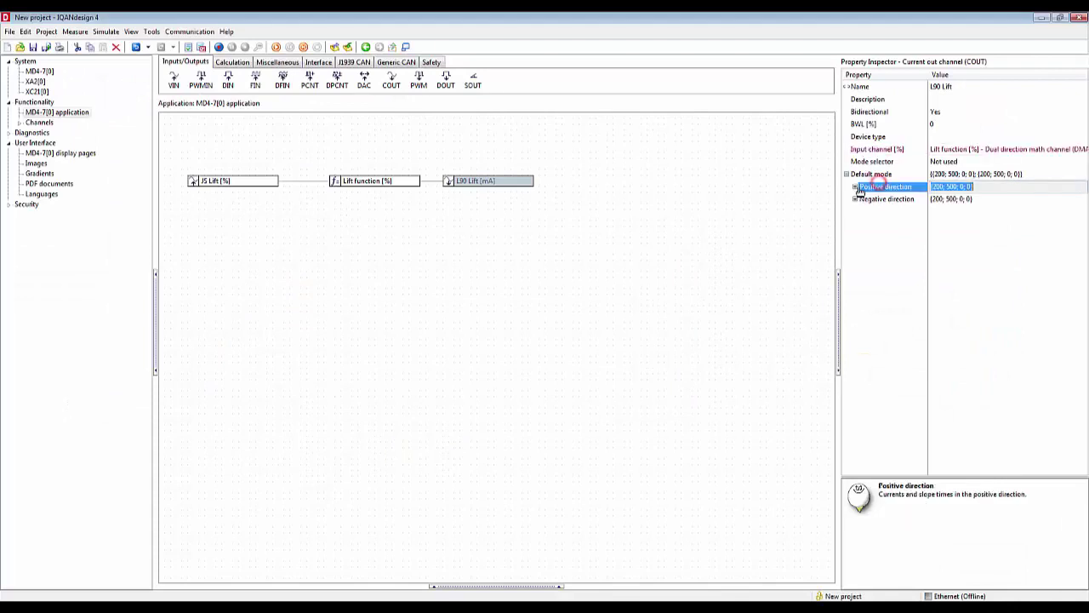
pyautogui.click(856, 187)
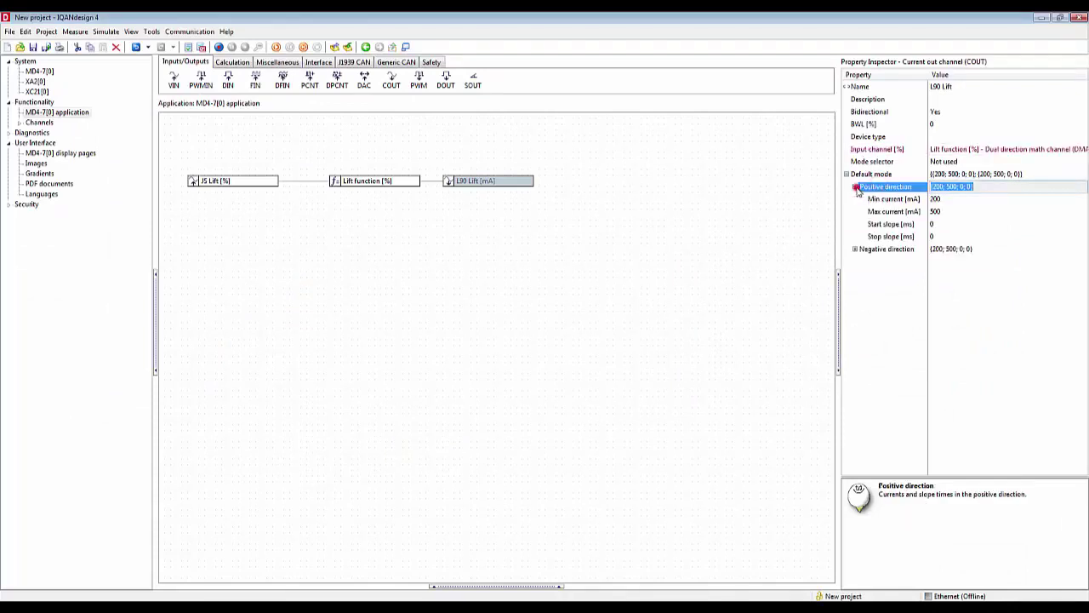
pyautogui.click(902, 137)
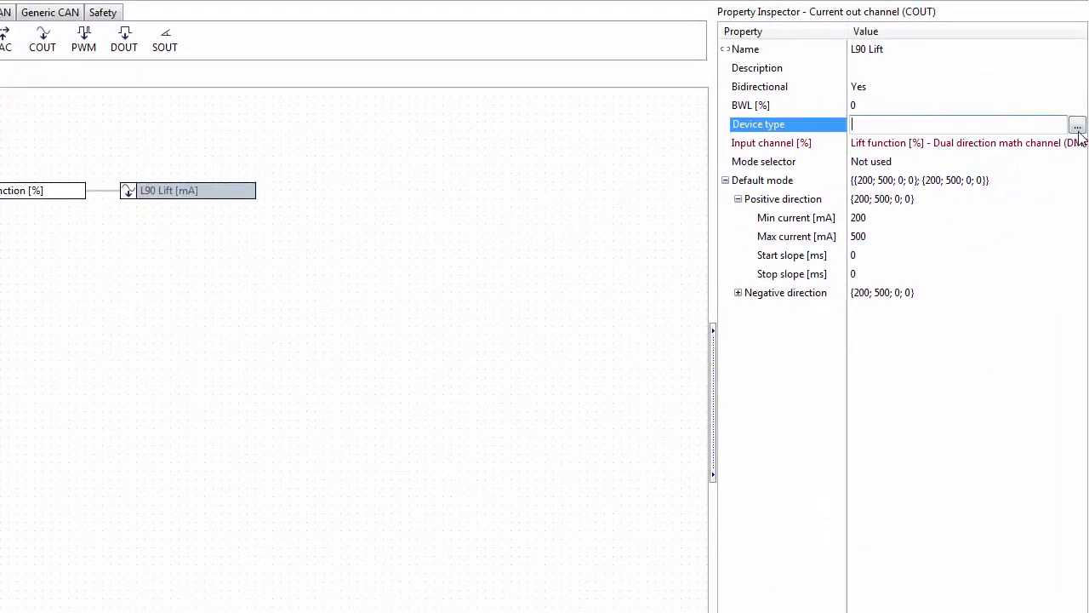
pyautogui.click(1077, 126)
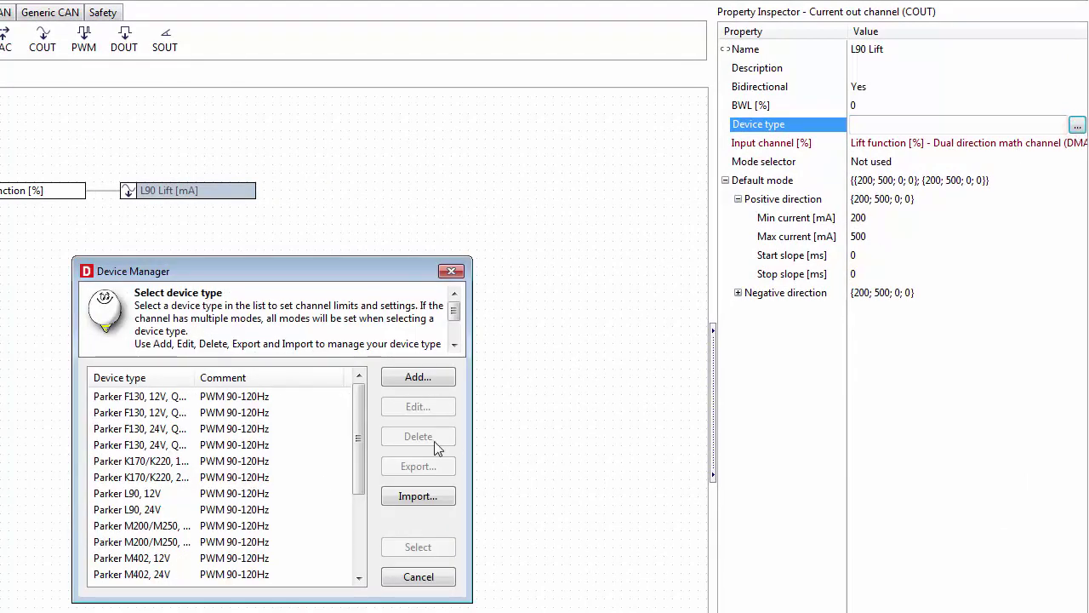
pyautogui.moveTo(359, 411); pyautogui.dragTo(360, 445)
pyautogui.click(169, 445)
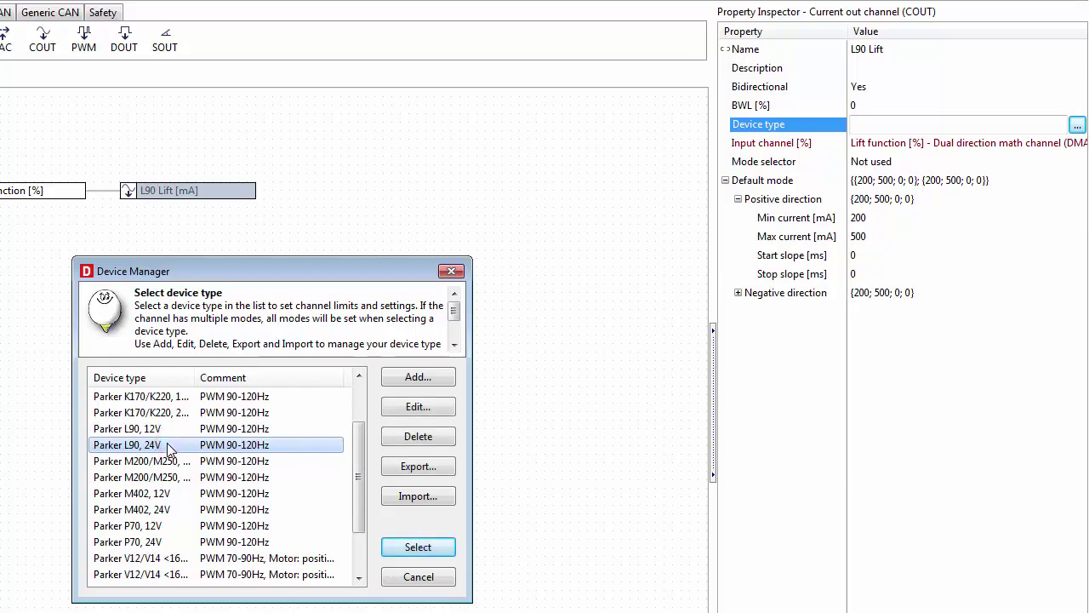
pyautogui.click(407, 549)
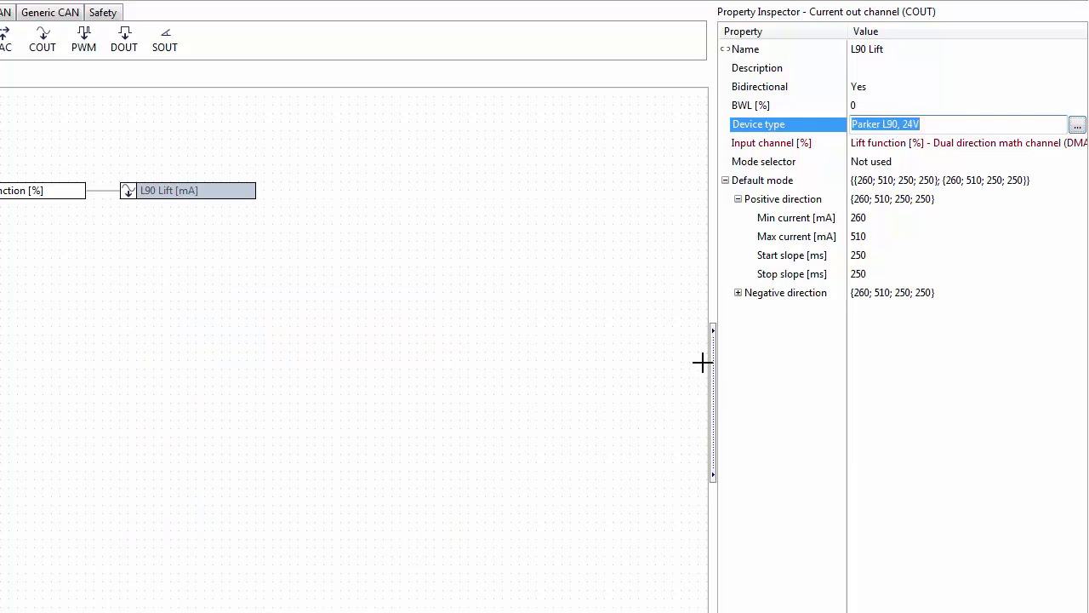
# Expand both direction groups and check the 260–510 mA current limits
pyautogui.click(739, 293)
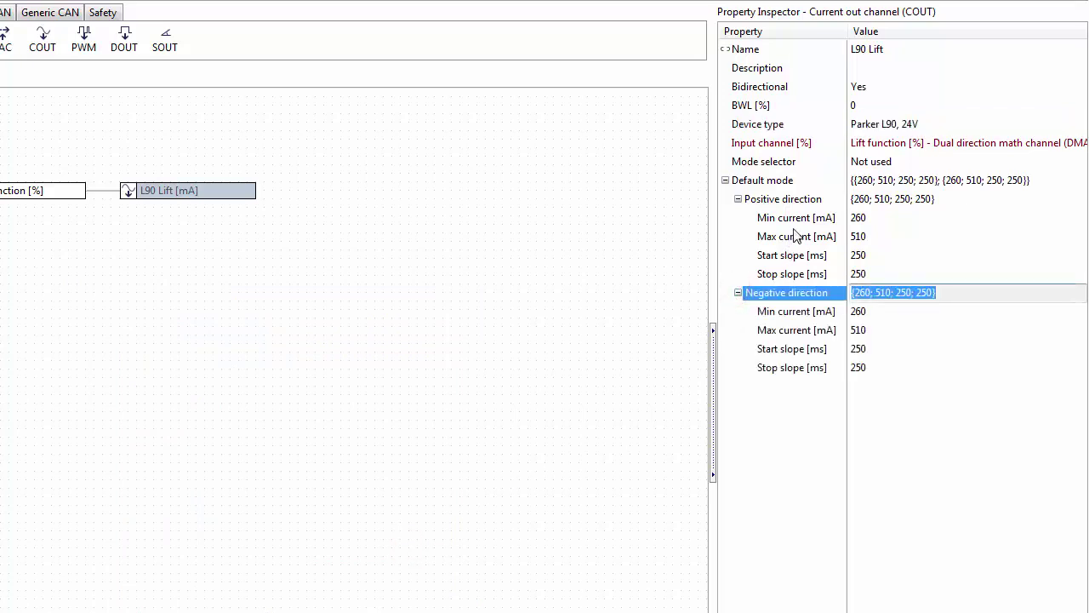
pyautogui.click(798, 219)
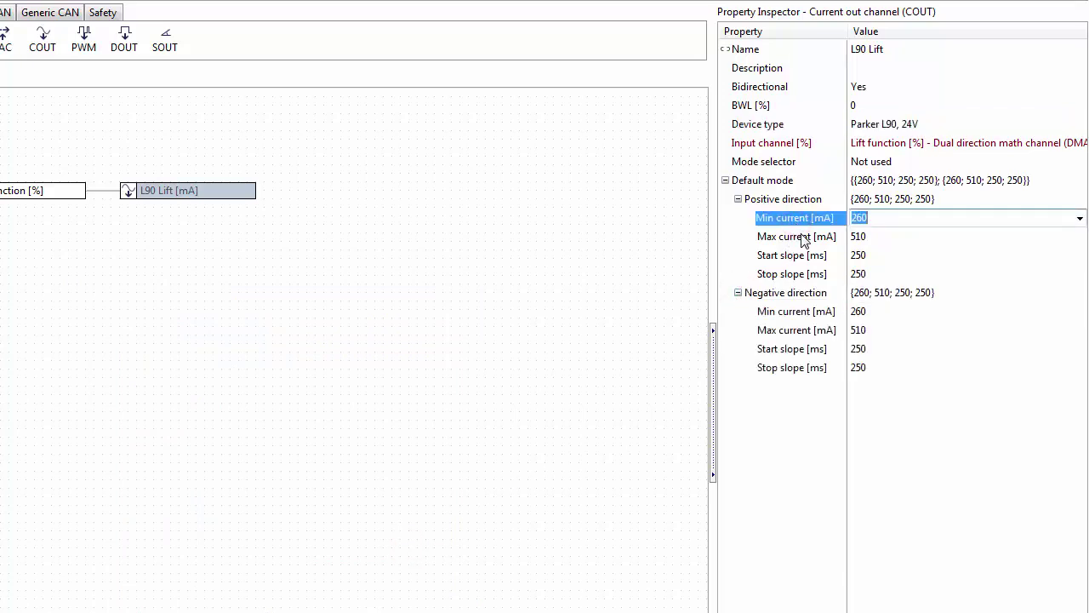
pyautogui.click(800, 238)
pyautogui.click(803, 314)
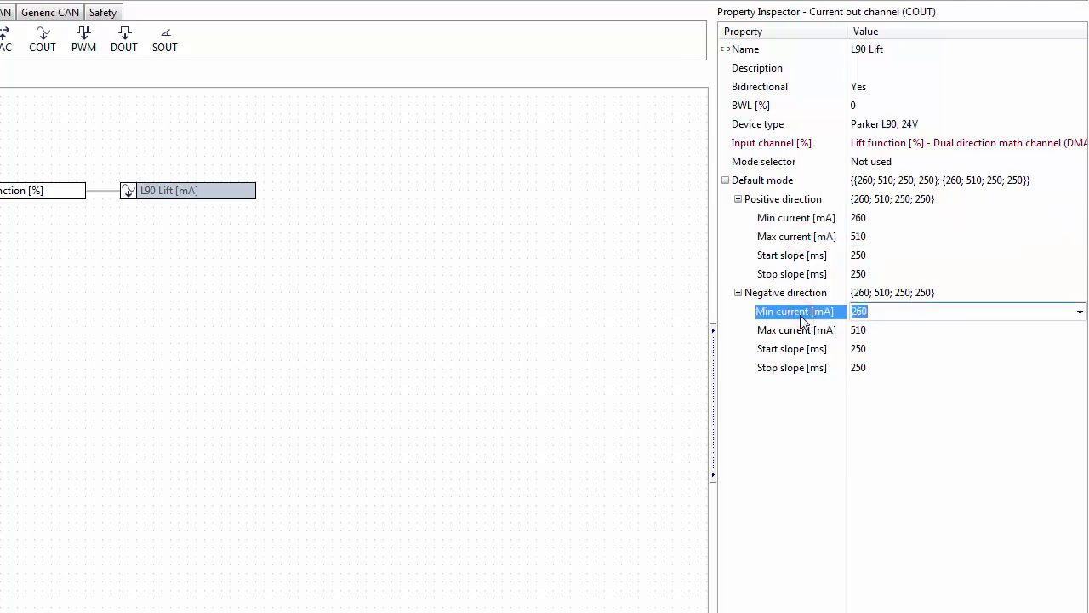